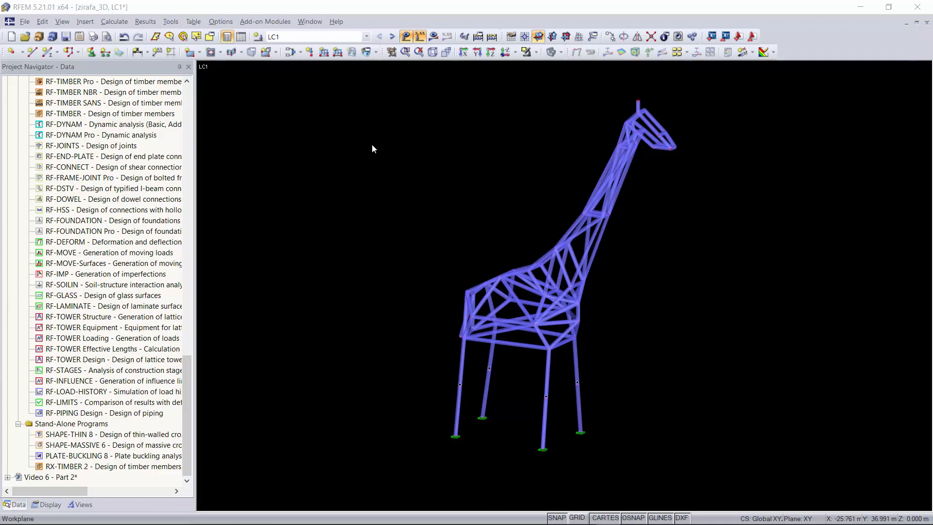
Step: Switch to the open model Video 6 - Part 2
{"action": "left_click", "coordinate": [337, 22]}
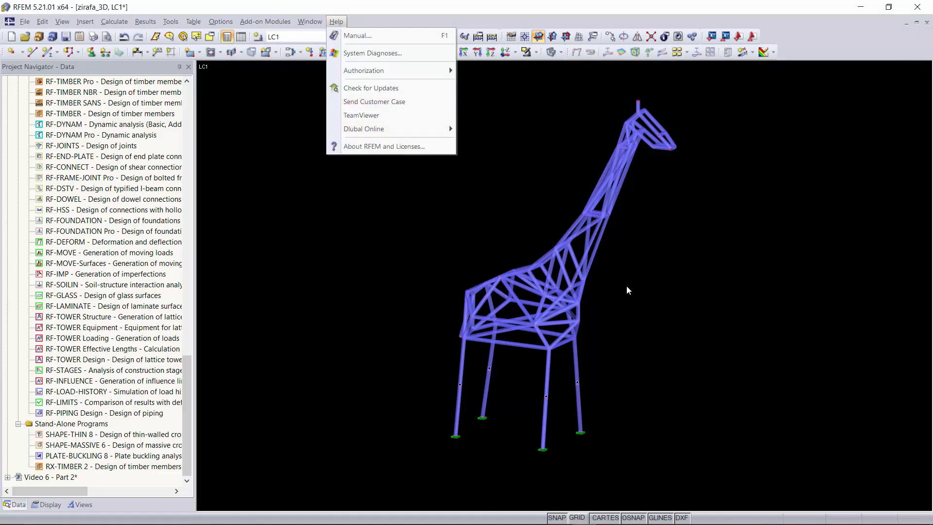
{"action": "mouse_move", "coordinate": [269, 23]}
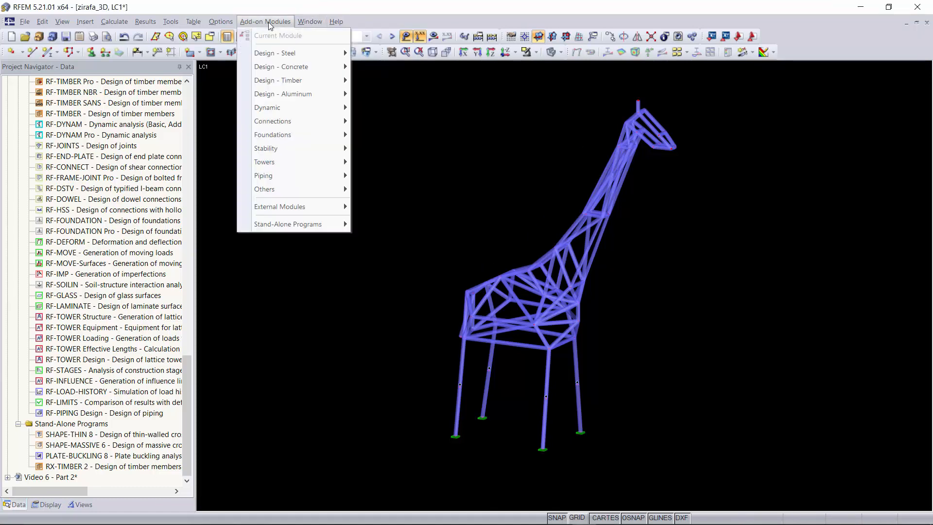
{"action": "mouse_move", "coordinate": [313, 22]}
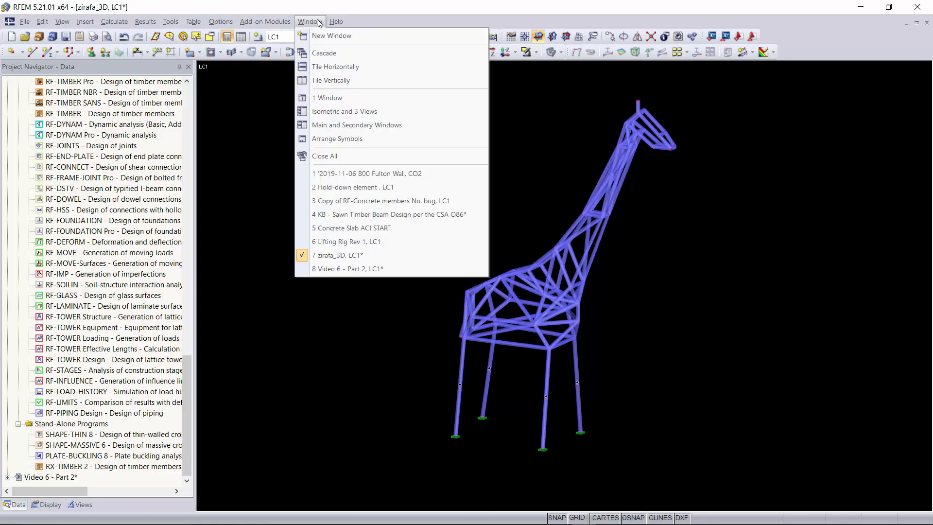
{"action": "left_click", "coordinate": [362, 269]}
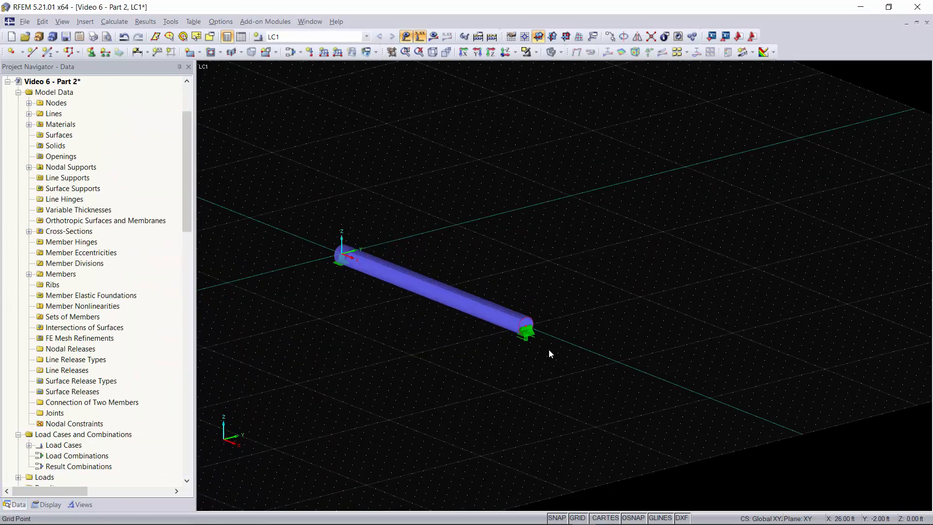
Step: Copy the beam with its end supports three times at equal spacing along the Y-axis to form four parallel beams
{"action": "scroll", "coordinate": [486, 349], "scroll_direction": "up", "scroll_amount": 1}
{"action": "middle_click_drag", "start_coordinate": [489, 349], "coordinate": [469, 356]}
{"action": "scroll", "coordinate": [469, 357], "scroll_direction": "down", "scroll_amount": 1}
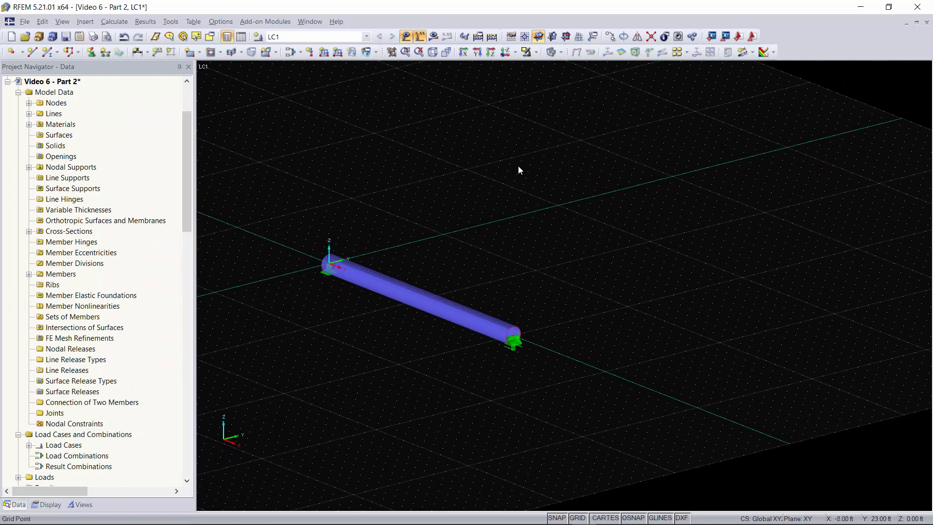
{"action": "left_click_drag", "start_coordinate": [519, 166], "coordinate": [291, 424]}
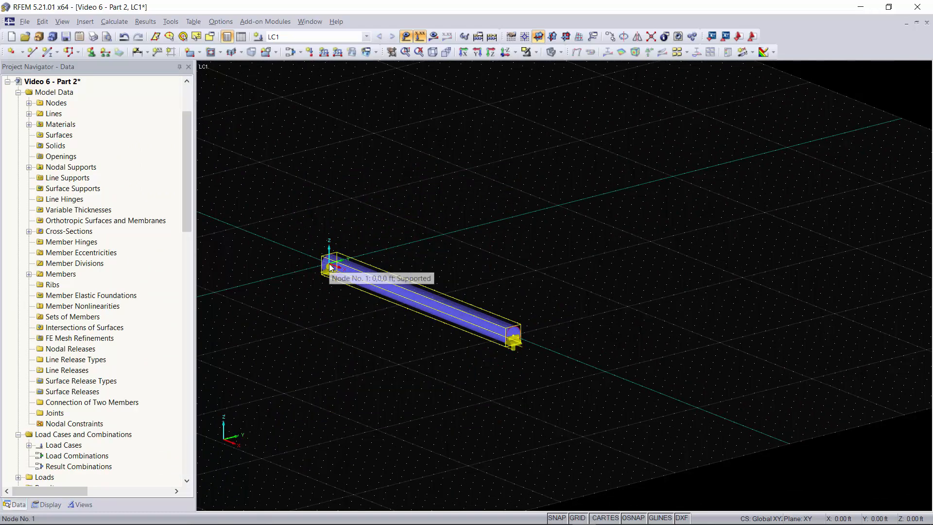
{"action": "left_click_drag", "start_coordinate": [330, 267], "coordinate": [672, 174], "text": "ctrl"}
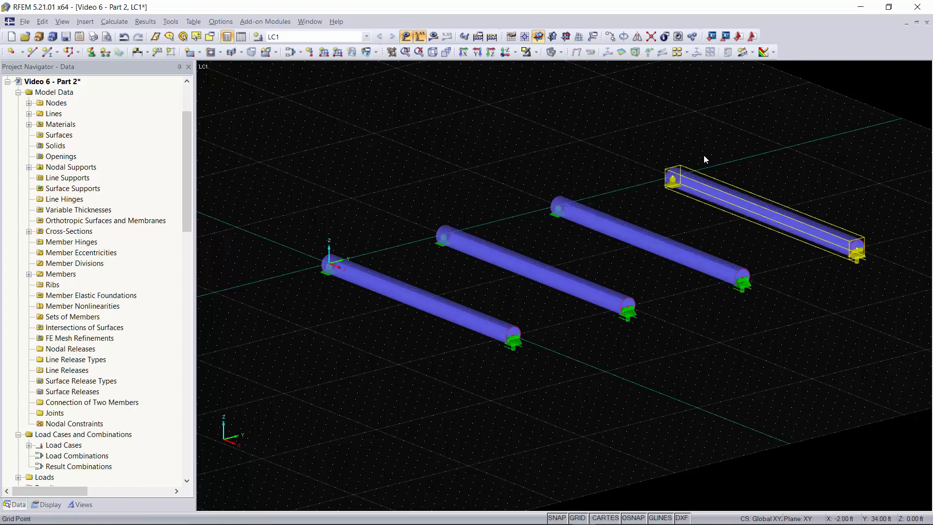
{"action": "scroll", "coordinate": [765, 162], "scroll_direction": "down", "scroll_amount": 1}
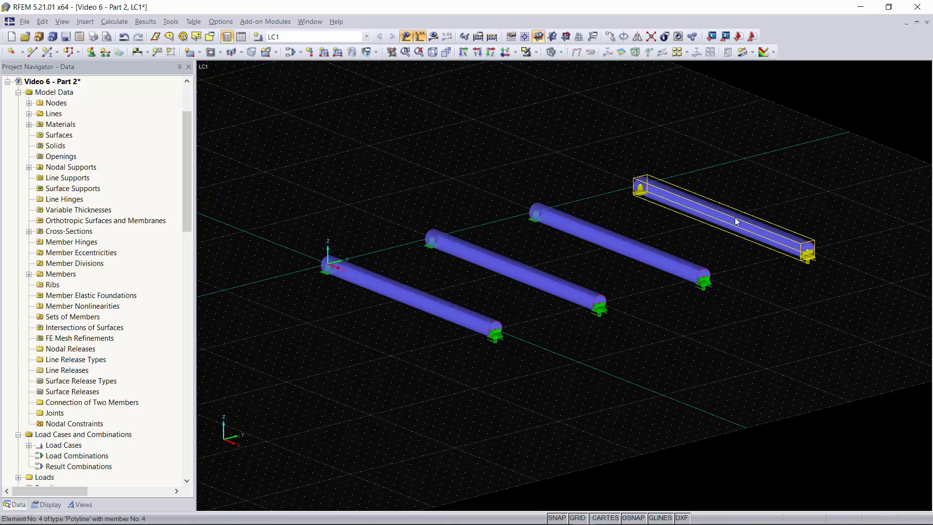
{"action": "left_click", "coordinate": [661, 345]}
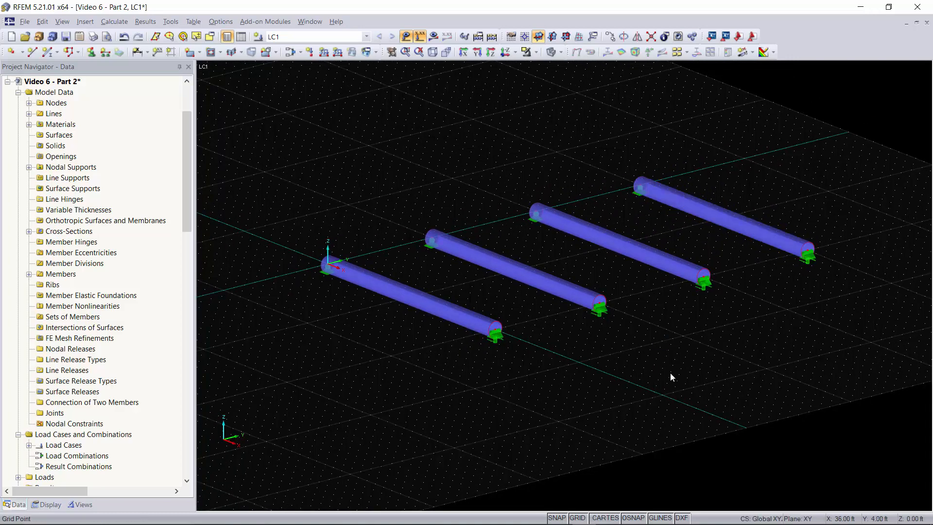
Step: Apply a uniform member force load of -1.000 kip/ft in the global ZL direction to the first beam
{"action": "left_click", "coordinate": [328, 57]}
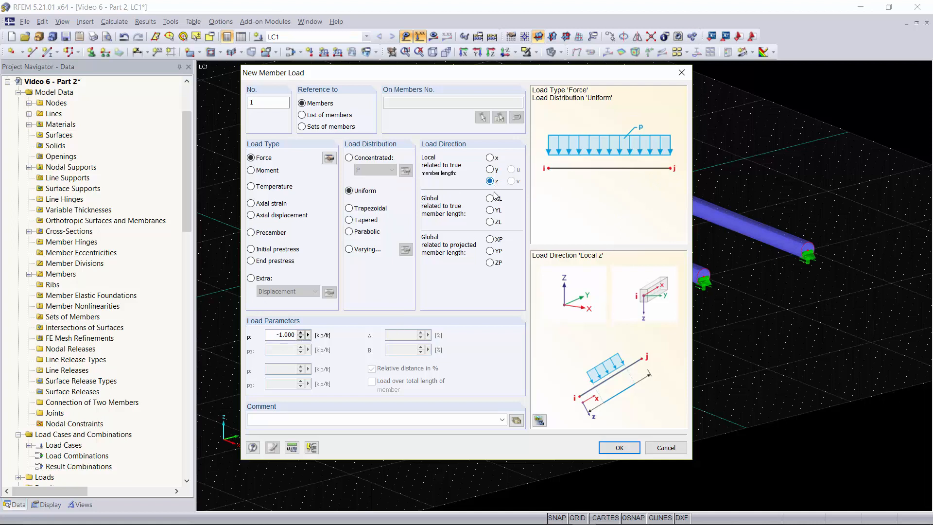
{"action": "left_click", "coordinate": [490, 222]}
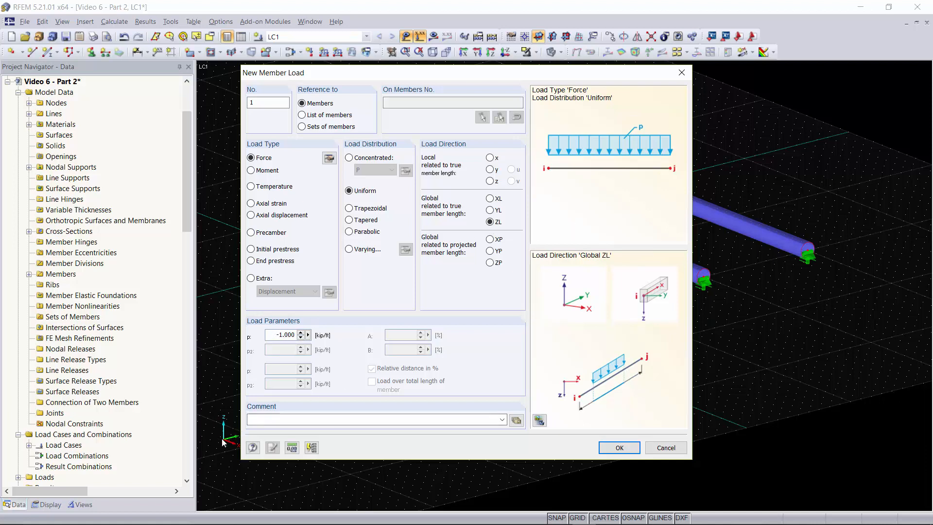
{"action": "left_click", "coordinate": [612, 449]}
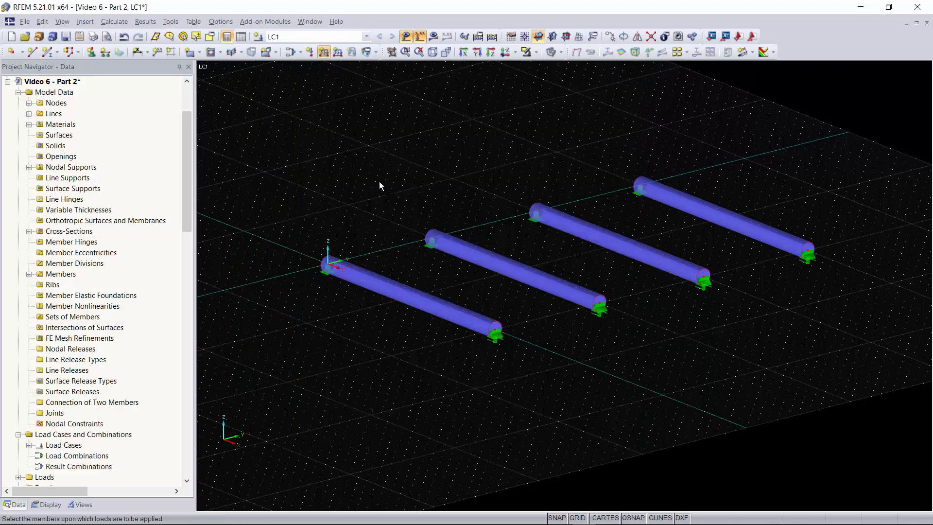
{"action": "left_click", "coordinate": [397, 294]}
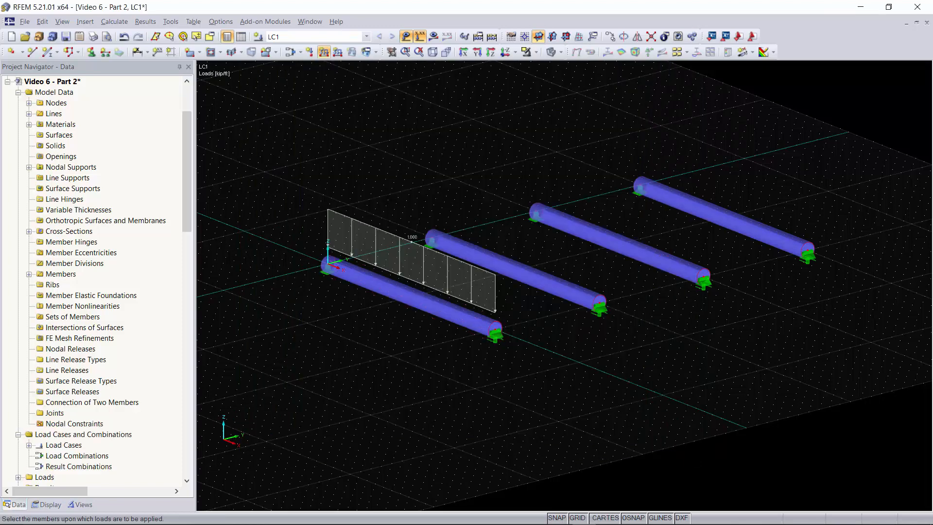
{"action": "key", "text": "Escape"}
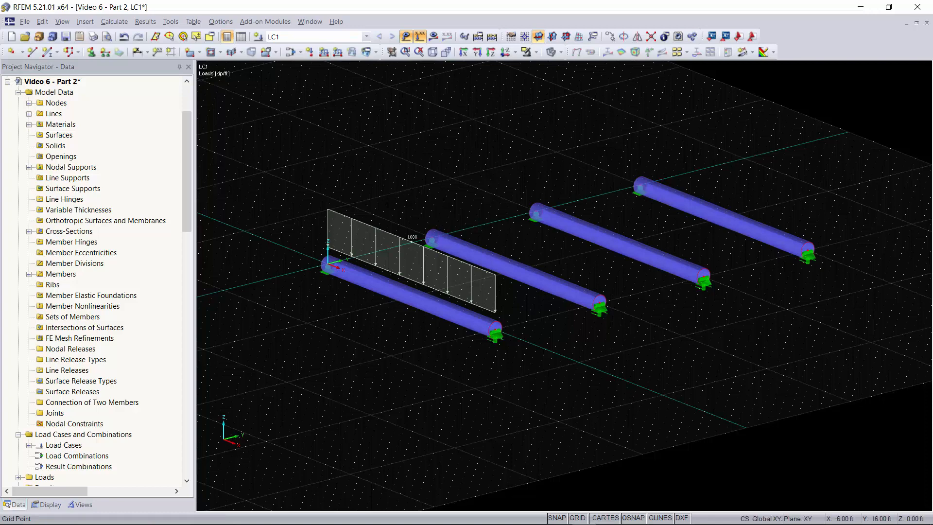
Step: Apply a trapezoidal member load to the second beam, with p1 -1.000 and p2 -3.000 kip/ft over its total length
{"action": "middle_click_drag", "start_coordinate": [466, 185], "coordinate": [492, 187], "text": "ctrl"}
{"action": "left_click_drag", "start_coordinate": [492, 187], "coordinate": [483, 315]}
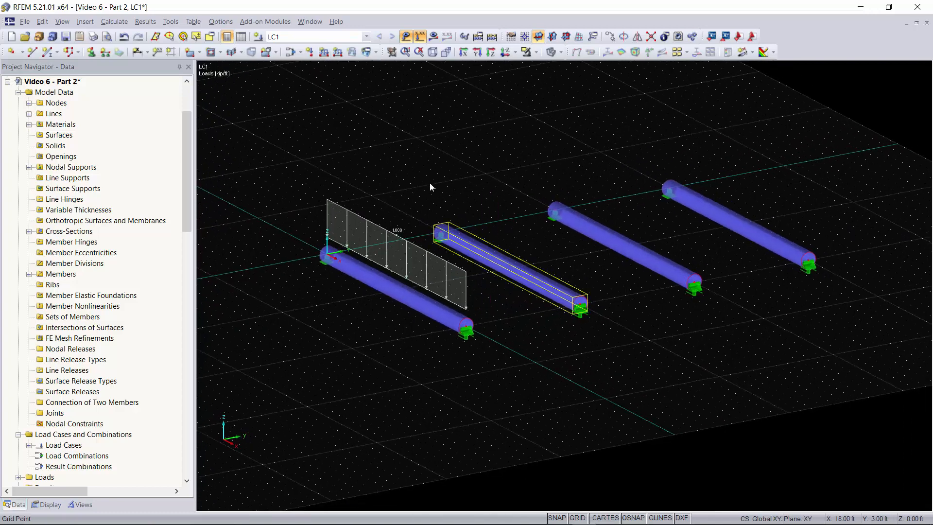
{"action": "left_click", "coordinate": [323, 52]}
{"action": "left_click", "coordinate": [378, 188]}
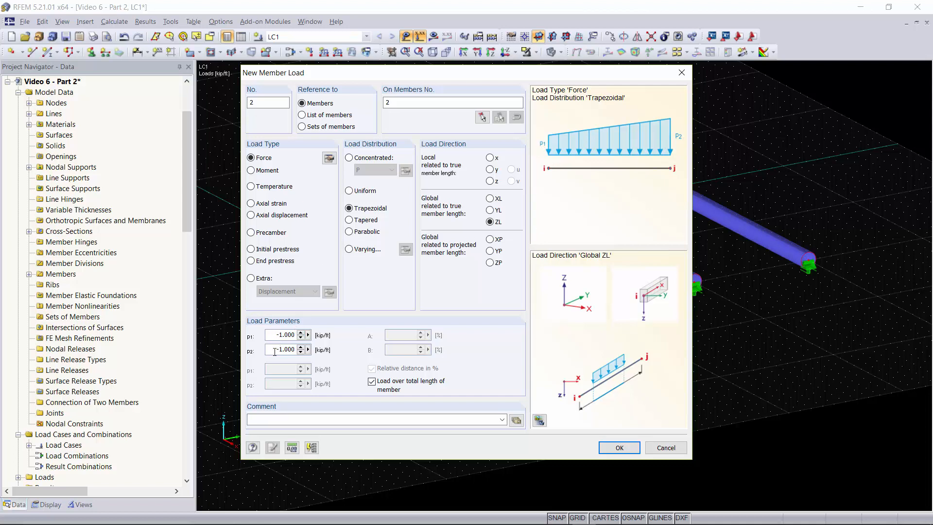
{"action": "left_click_drag", "start_coordinate": [276, 351], "coordinate": [341, 349]}
{"action": "key", "text": "BackSpace"}
{"action": "key", "text": "Return"}
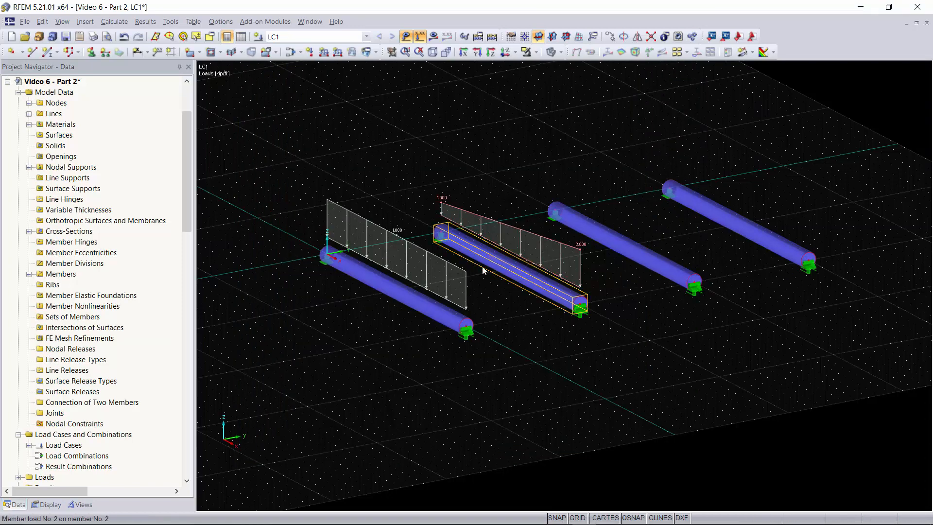
{"action": "left_click", "coordinate": [512, 274]}
Step: Apply a tapered member load to the third beam with p1 -1.000 and p2 -3.000 kip/ft, entering 25 for A and 75 for B
{"action": "middle_click_drag", "start_coordinate": [513, 274], "coordinate": [458, 154], "text": "ctrl"}
{"action": "right_click", "coordinate": [457, 154]}
{"action": "left_click", "coordinate": [616, 246]}
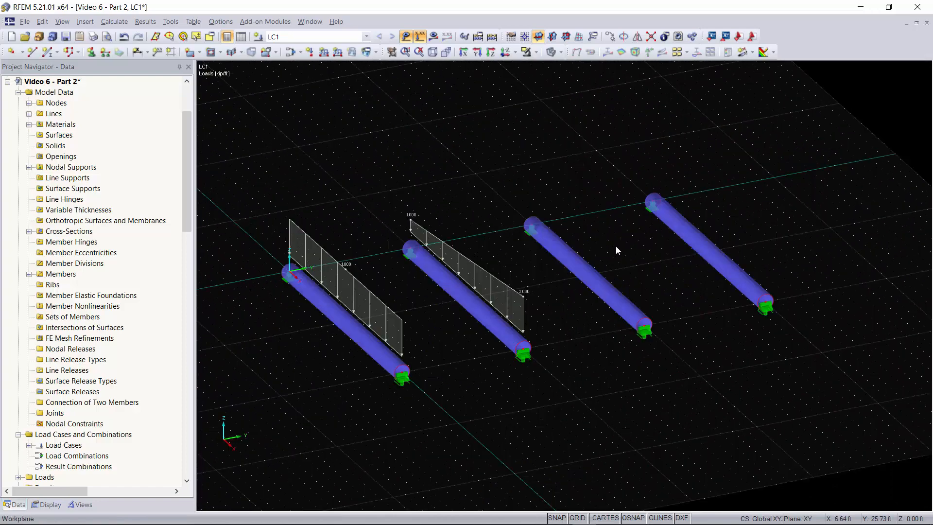
{"action": "left_click", "coordinate": [582, 269]}
{"action": "left_click", "coordinate": [323, 49]}
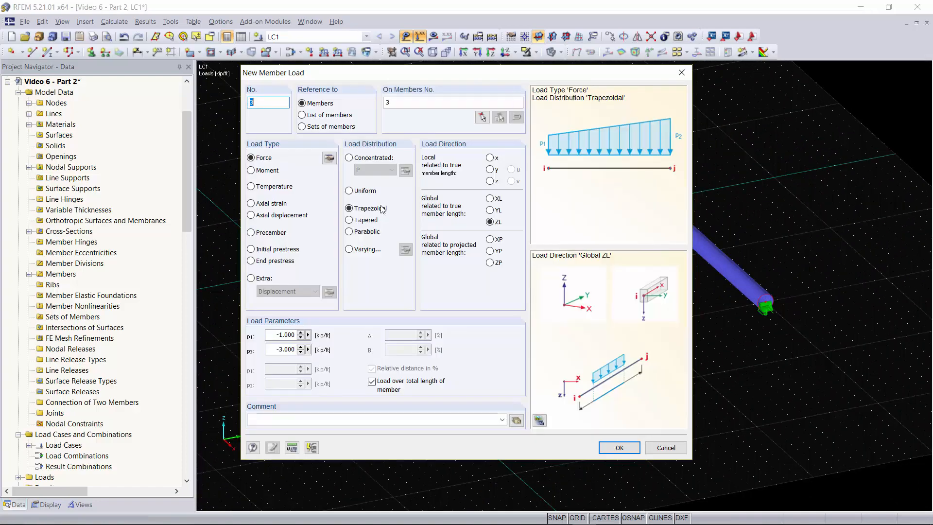
{"action": "left_click", "coordinate": [351, 221]}
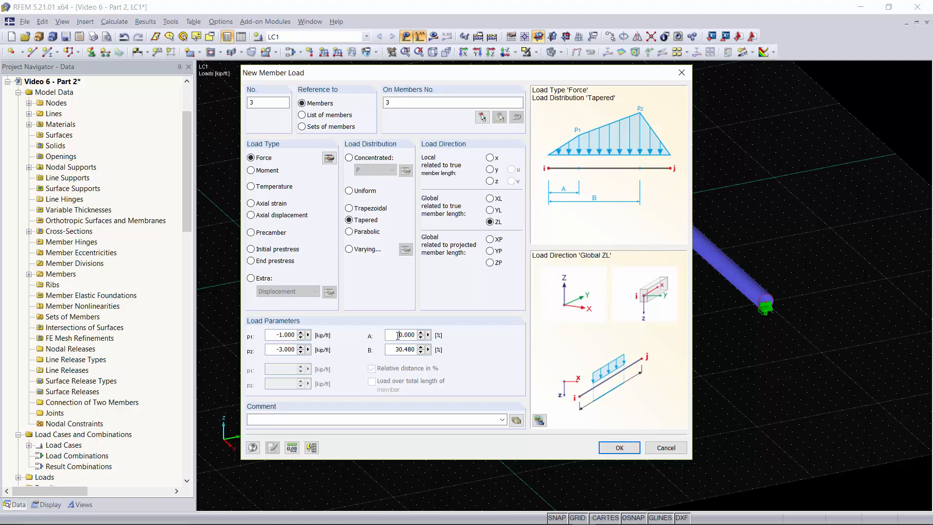
{"action": "left_click_drag", "start_coordinate": [398, 336], "coordinate": [428, 336]}
{"action": "type", "text": "25"}
{"action": "key", "text": "Tab"}
{"action": "type", "text": "7"}
{"action": "left_click", "coordinate": [620, 448]}
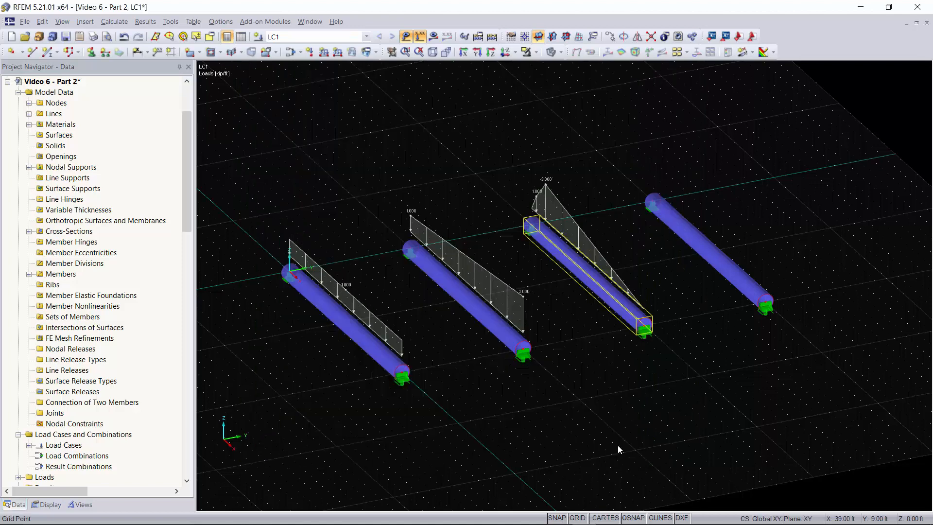
Step: Edit the third beam's tapered load, setting relative distance A to 25 % and B to 75 %
{"action": "middle_click_drag", "start_coordinate": [532, 292], "coordinate": [590, 265], "text": "ctrl"}
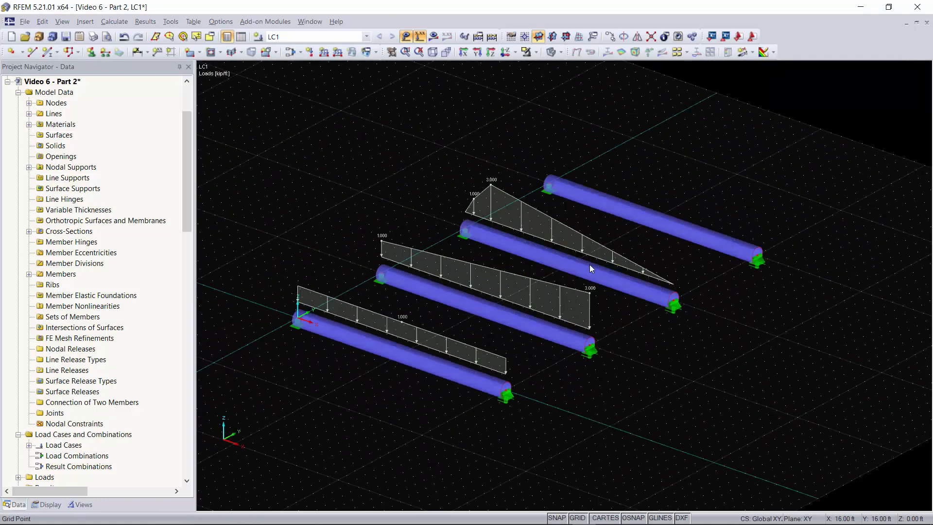
{"action": "left_click", "coordinate": [504, 194]}
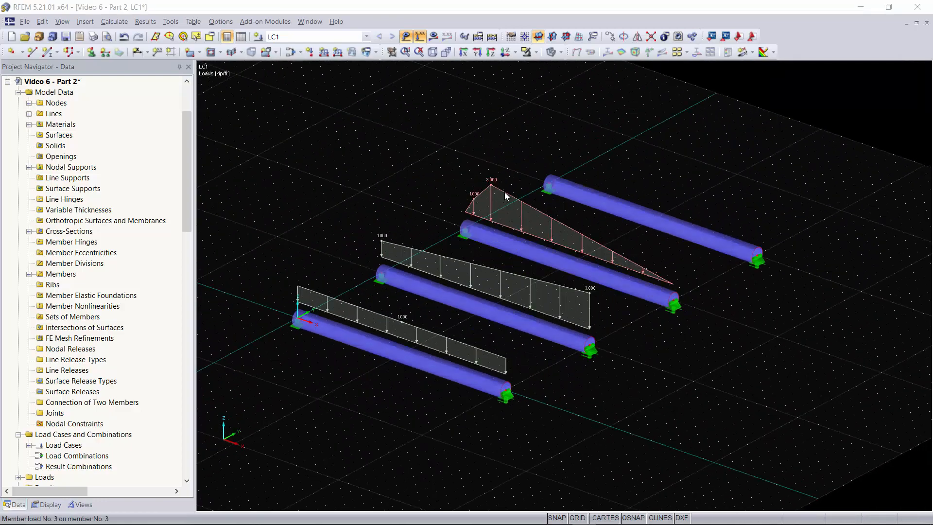
{"action": "double_click", "coordinate": [506, 196]}
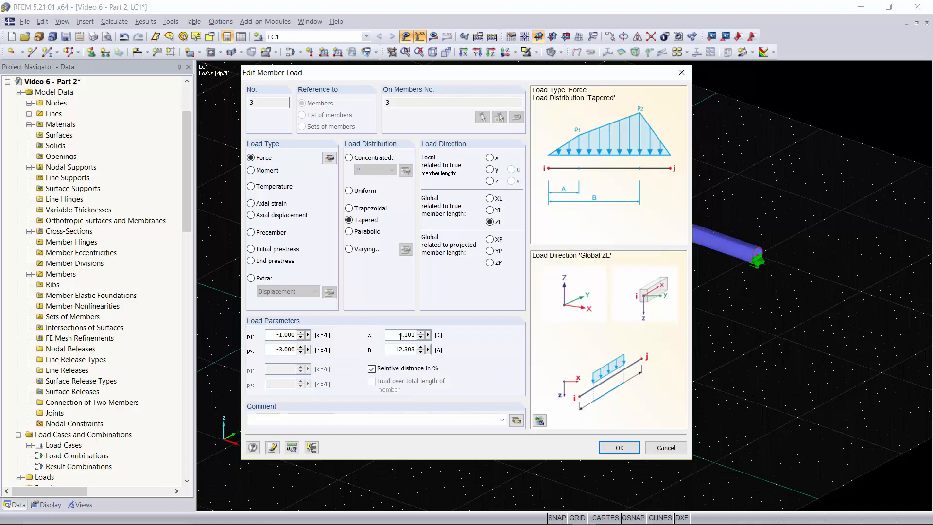
{"action": "left_click_drag", "start_coordinate": [400, 336], "coordinate": [440, 347]}
{"action": "type", "text": "2"}
{"action": "type", "text": "75"}
{"action": "left_click", "coordinate": [605, 447]}
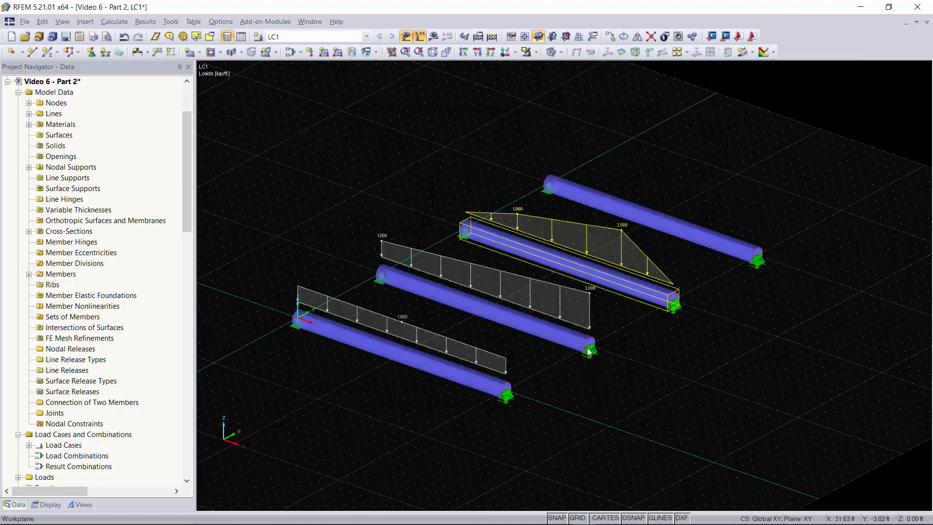
{"action": "left_click", "coordinate": [486, 173]}
Step: Reverse the member orientation of the third beam and reverse it back to its original direction
{"action": "right_click_drag", "start_coordinate": [491, 183], "coordinate": [513, 214]}
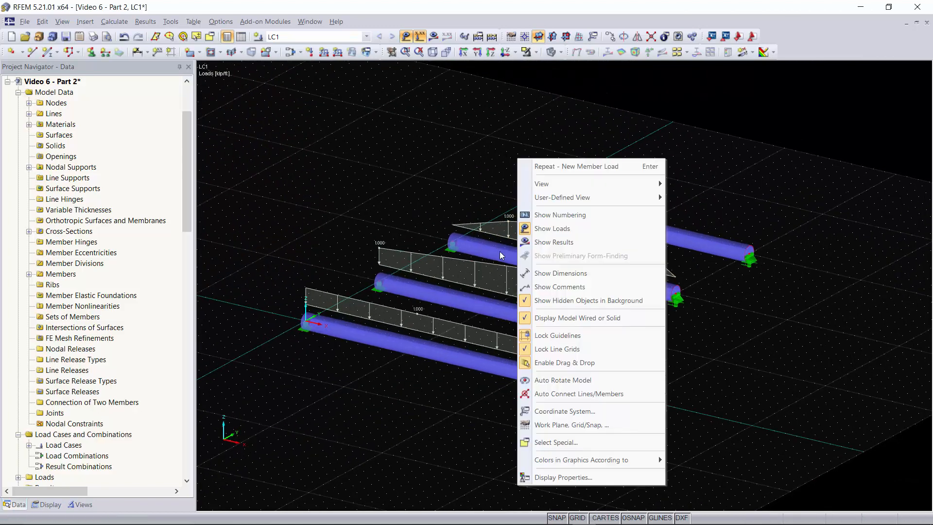
{"action": "left_click", "coordinate": [504, 252]}
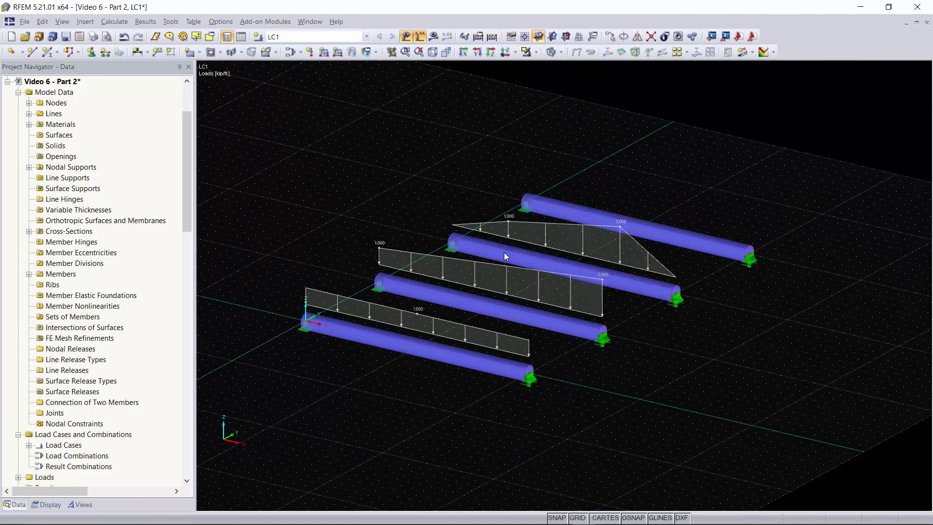
{"action": "left_click", "coordinate": [621, 282]}
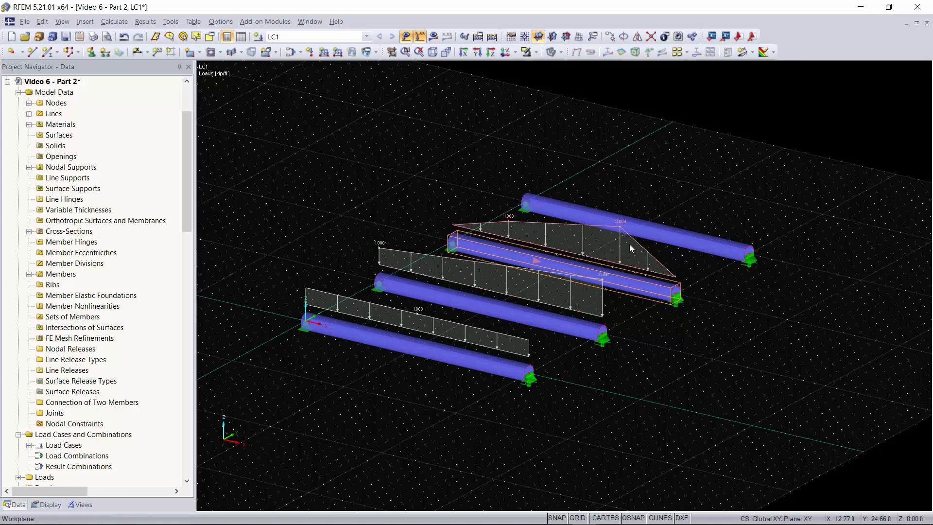
{"action": "scroll", "coordinate": [610, 233], "scroll_direction": "up", "scroll_amount": 4}
{"action": "right_click_drag", "start_coordinate": [608, 238], "coordinate": [740, 366]}
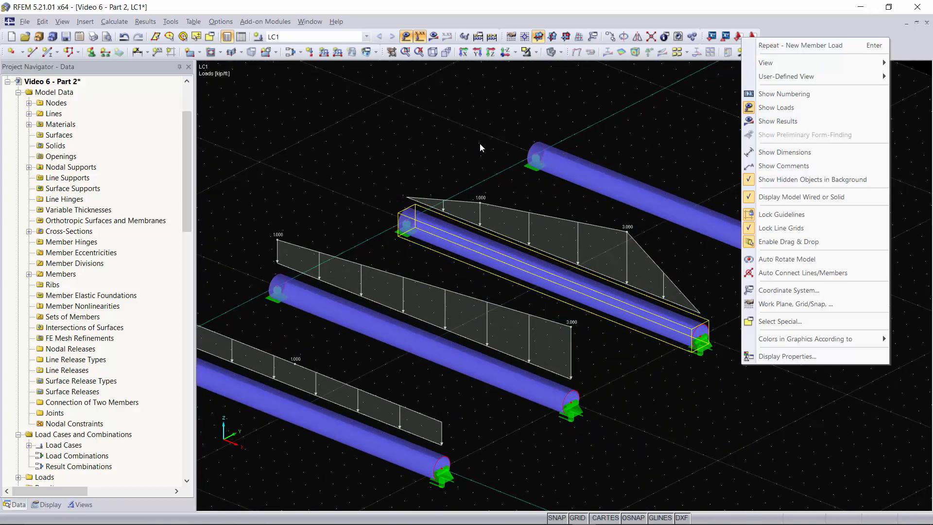
{"action": "left_click", "coordinate": [452, 125]}
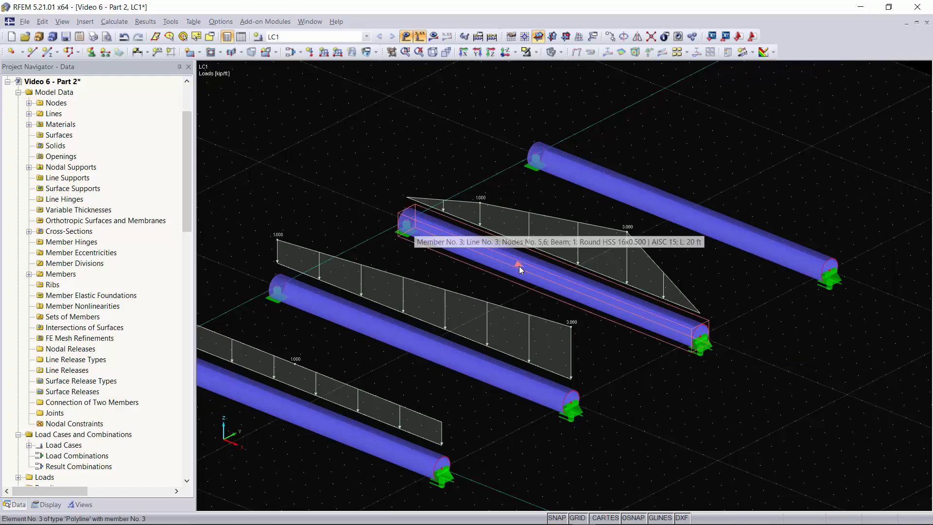
{"action": "scroll", "coordinate": [518, 267], "scroll_direction": "up", "scroll_amount": 2}
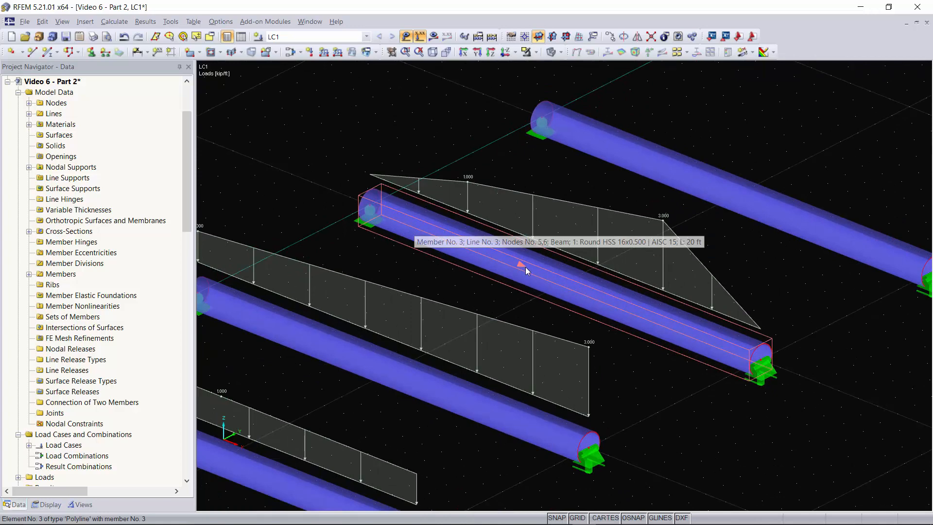
{"action": "right_click", "coordinate": [537, 267]}
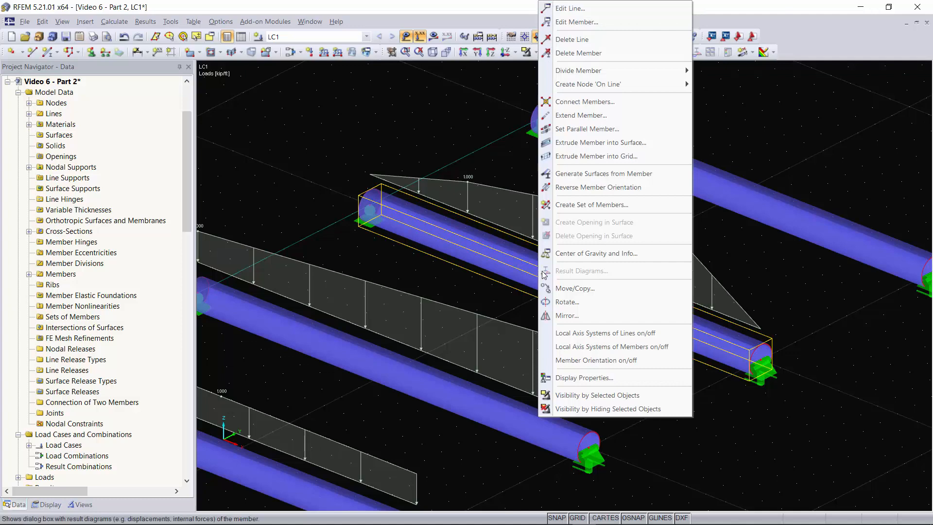
{"action": "left_click", "coordinate": [601, 188]}
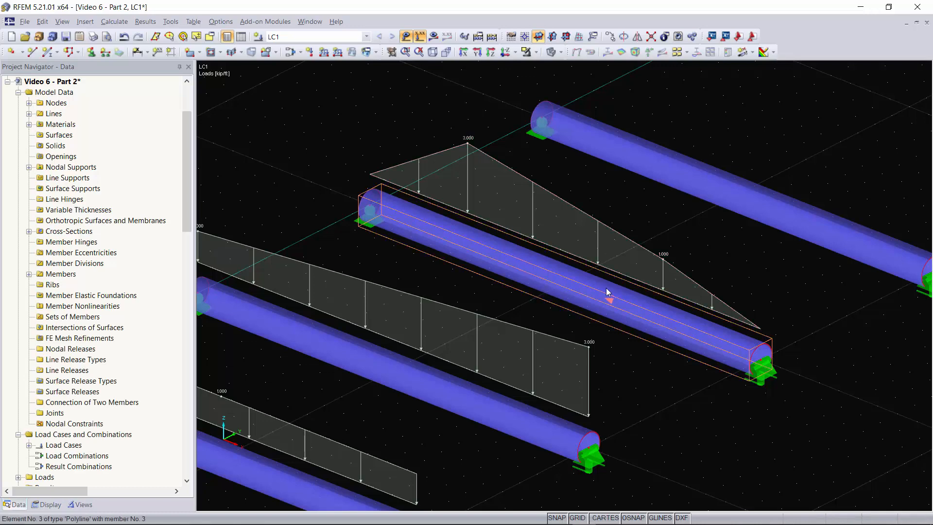
{"action": "right_click", "coordinate": [571, 291]}
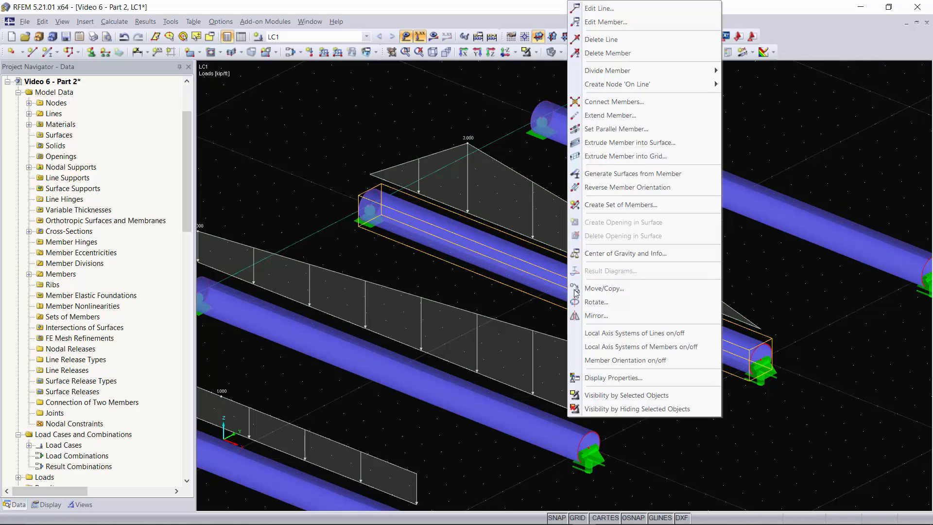
{"action": "left_click", "coordinate": [626, 191]}
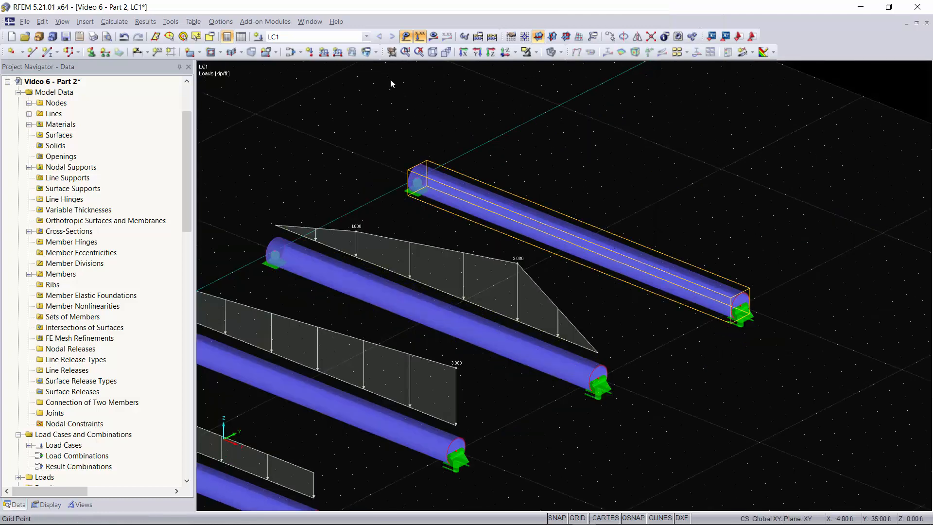
Step: Apply a parabolic member load to the fourth beam with p1 -1.000, p2 -2.000 and p3 -3.000 kip/ft
{"action": "left_click", "coordinate": [325, 52]}
{"action": "left_click", "coordinate": [518, 252]}
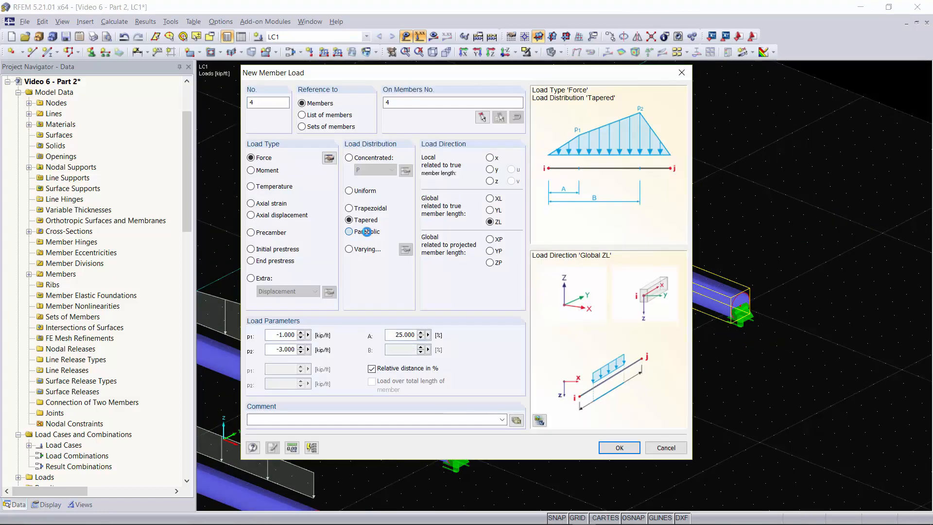
{"action": "left_click", "coordinate": [366, 231]}
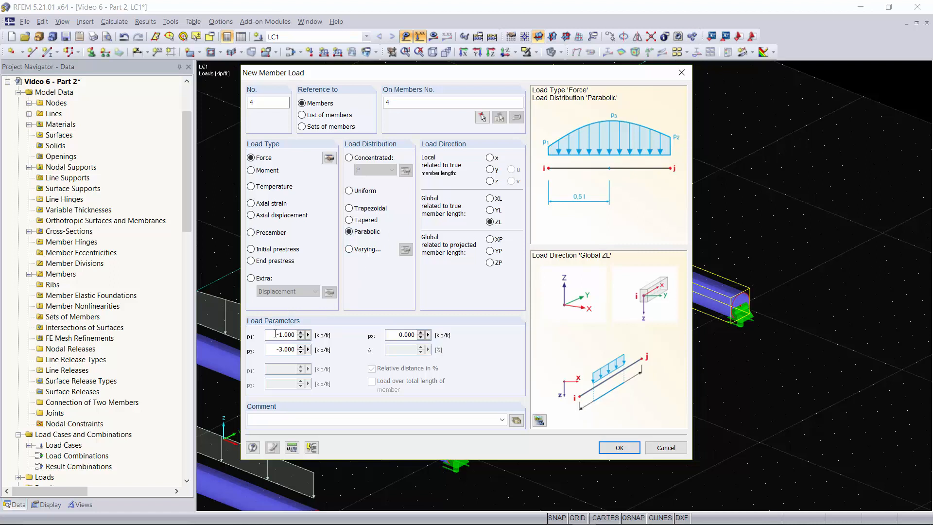
{"action": "left_click_drag", "start_coordinate": [275, 333], "coordinate": [329, 332]}
{"action": "left_click_drag", "start_coordinate": [277, 349], "coordinate": [368, 335]}
{"action": "type", "text": "-2"}
{"action": "left_click", "coordinate": [393, 334]}
{"action": "type", "text": "-3"}
{"action": "left_click", "coordinate": [619, 447]}
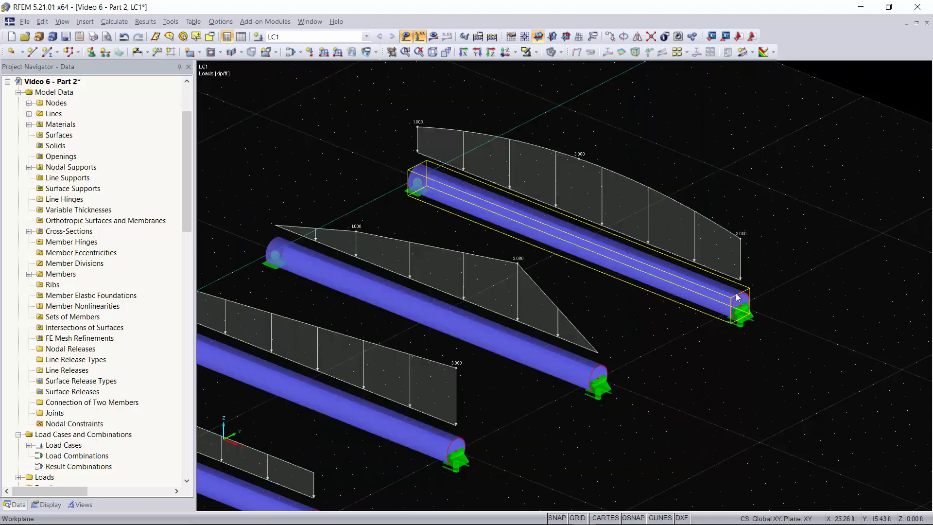
Step: Copy the fourth beam with its supports and load to Y 40.00 ft, and delete the copied parabolic load from the new beam
{"action": "middle_click_drag", "start_coordinate": [486, 219], "coordinate": [611, 122], "text": "ctrl"}
{"action": "right_click", "coordinate": [611, 122]}
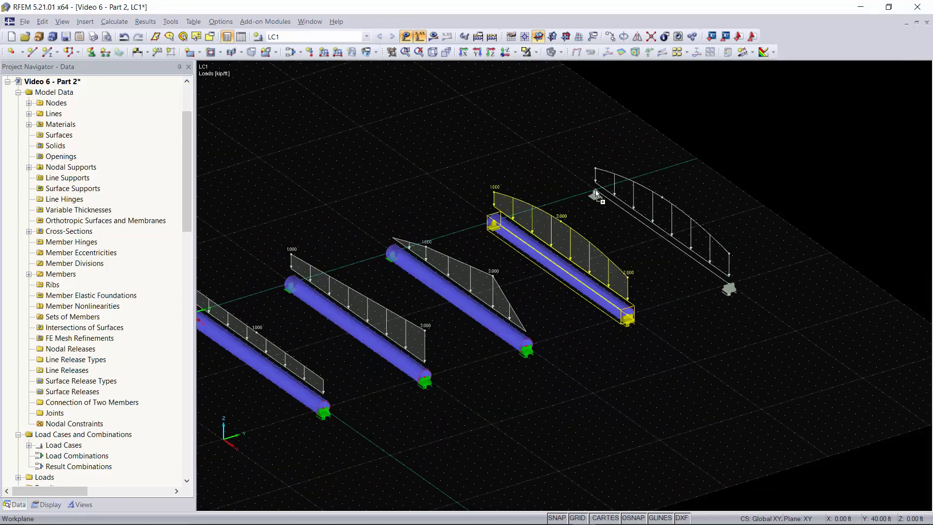
{"action": "left_click", "coordinate": [652, 192]}
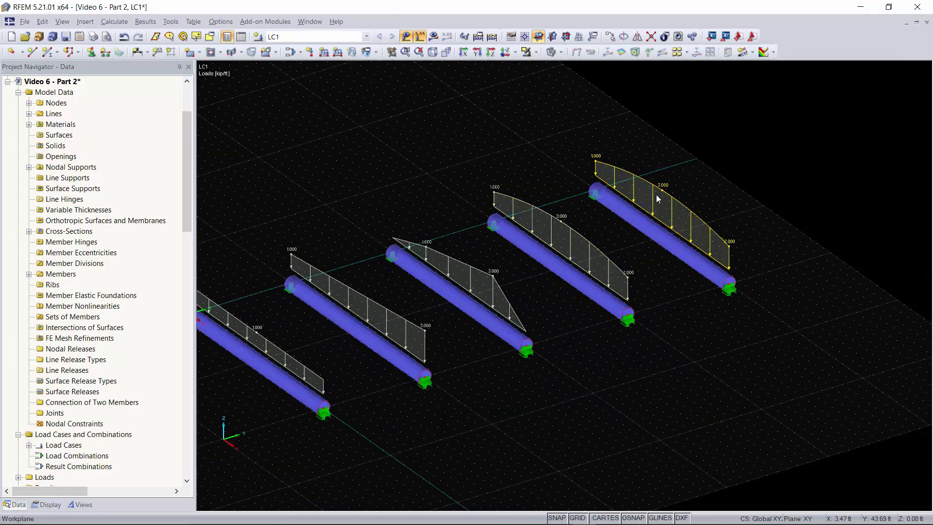
{"action": "key", "text": "Delete"}
{"action": "middle_click_drag", "start_coordinate": [734, 225], "coordinate": [707, 195], "text": "ctrl"}
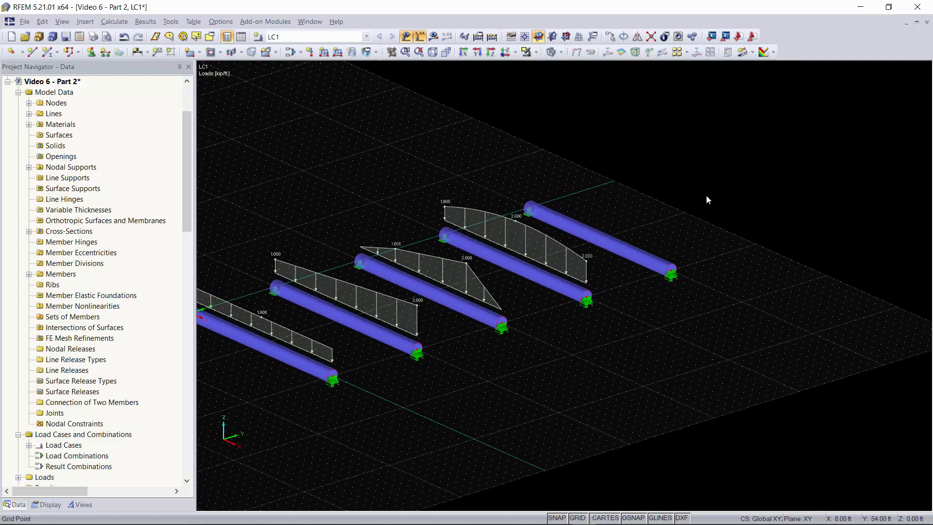
Step: Start a member load with varying distribution on the fifth beam and clear all existing rows from its load table
{"action": "scroll", "coordinate": [366, 121], "scroll_direction": "up", "scroll_amount": 3}
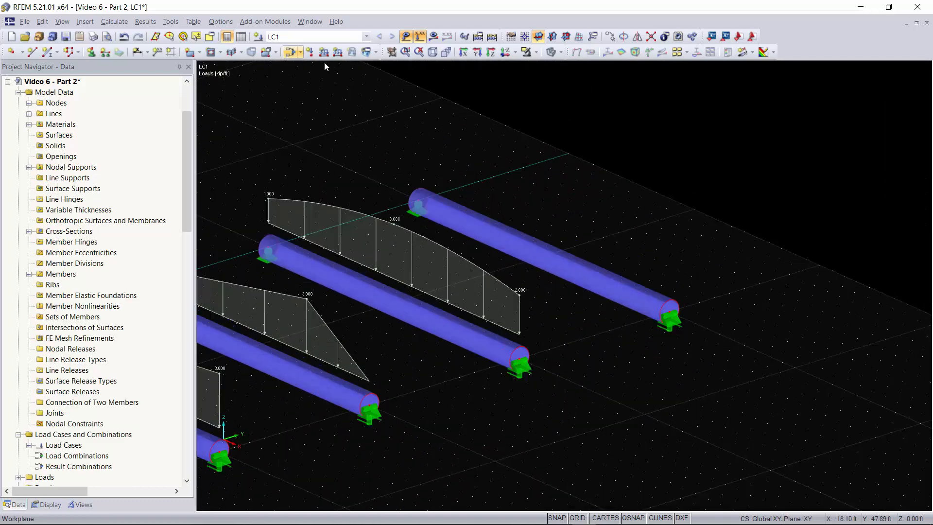
{"action": "left_click", "coordinate": [489, 227]}
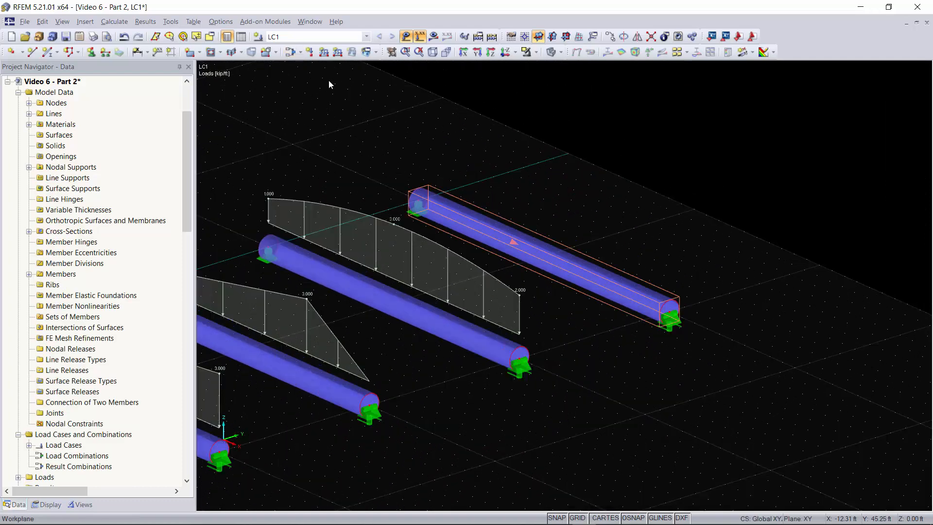
{"action": "left_click", "coordinate": [324, 53]}
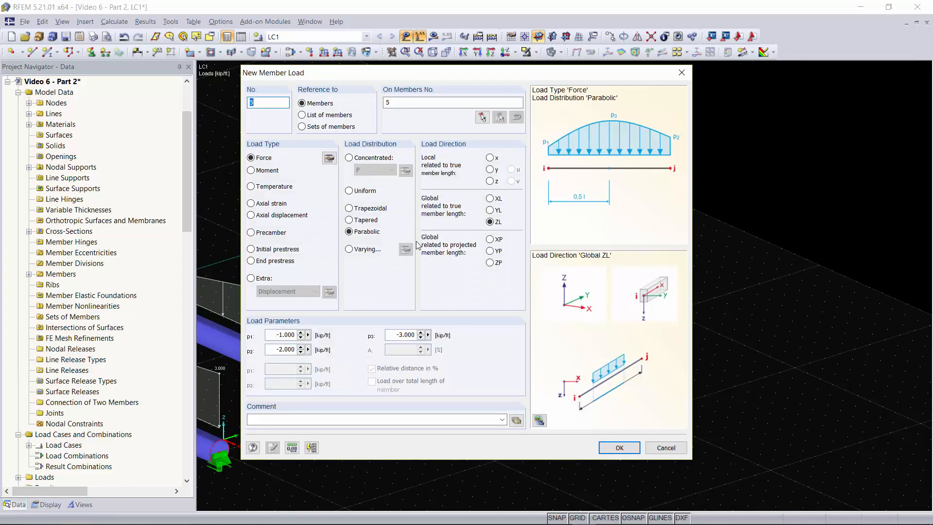
{"action": "left_click", "coordinate": [366, 250]}
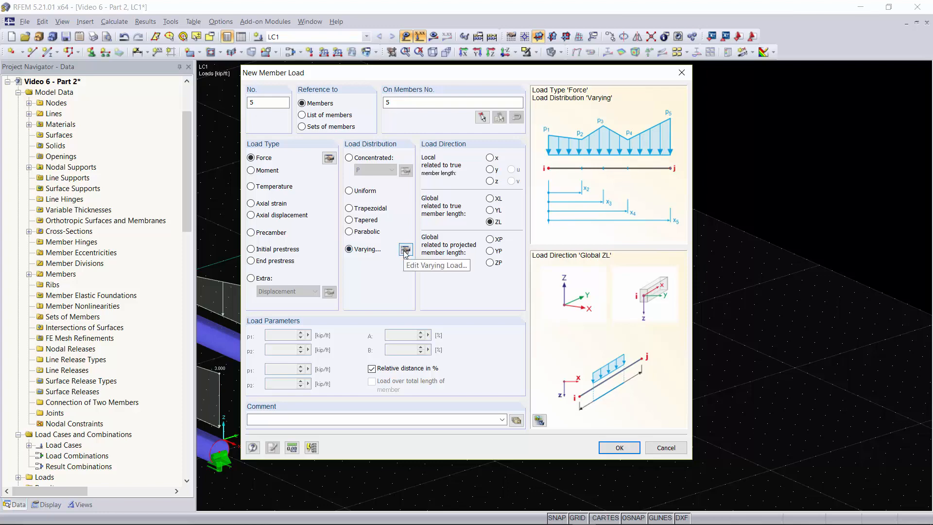
{"action": "left_click", "coordinate": [406, 250]}
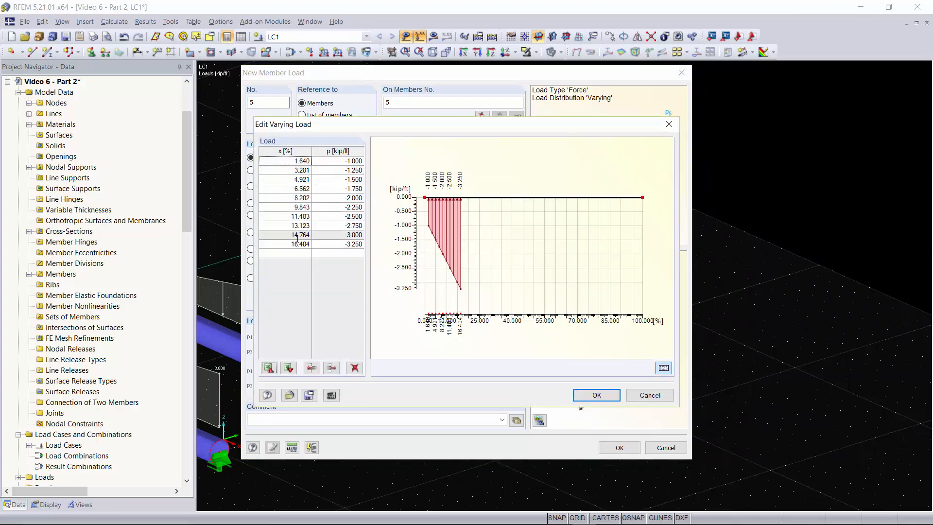
{"action": "left_click", "coordinate": [342, 253]}
{"action": "left_click", "coordinate": [342, 263]}
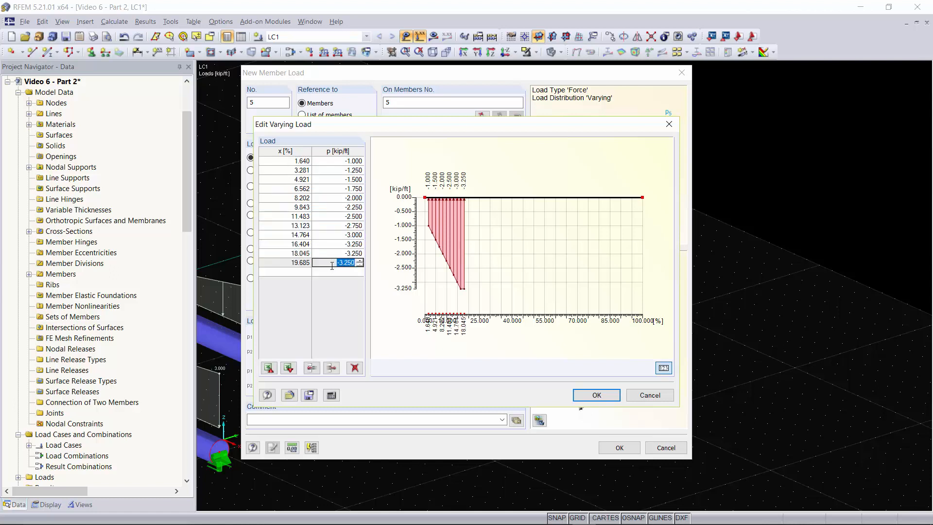
{"action": "left_click_drag", "start_coordinate": [341, 271], "coordinate": [293, 160]}
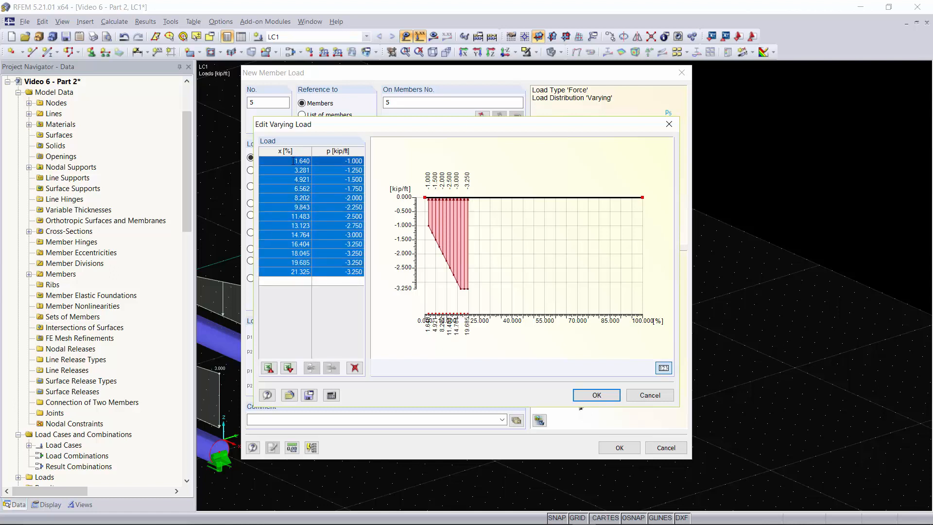
{"action": "key", "text": "Delete"}
Step: Enter x positions for the varying load from 10 % to 100 % in 10 % increments
{"action": "left_click", "coordinate": [293, 161]}
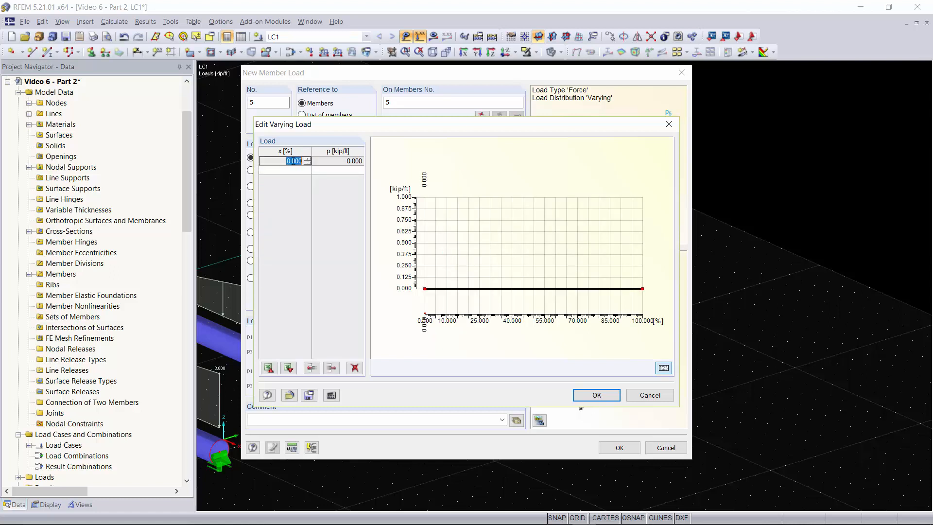
{"action": "type", "text": "10"}
{"action": "left_click", "coordinate": [294, 170]}
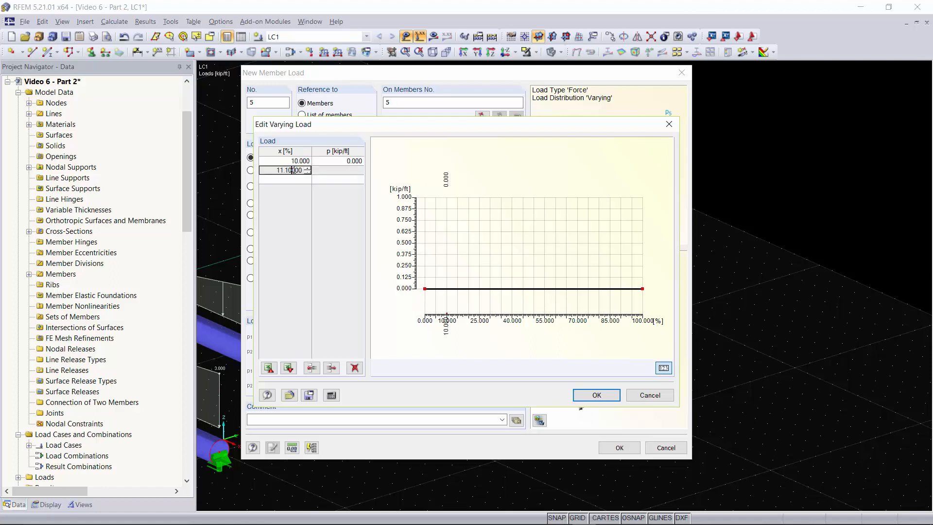
{"action": "double_click", "coordinate": [293, 170]}
{"action": "type", "text": "10"}
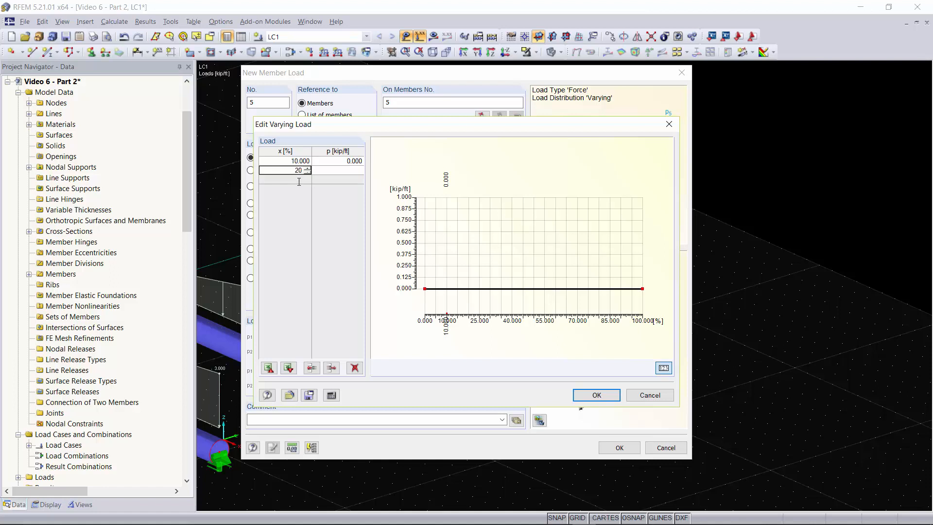
{"action": "double_click", "coordinate": [299, 180]}
{"action": "left_click", "coordinate": [298, 189]}
{"action": "left_click", "coordinate": [297, 199]}
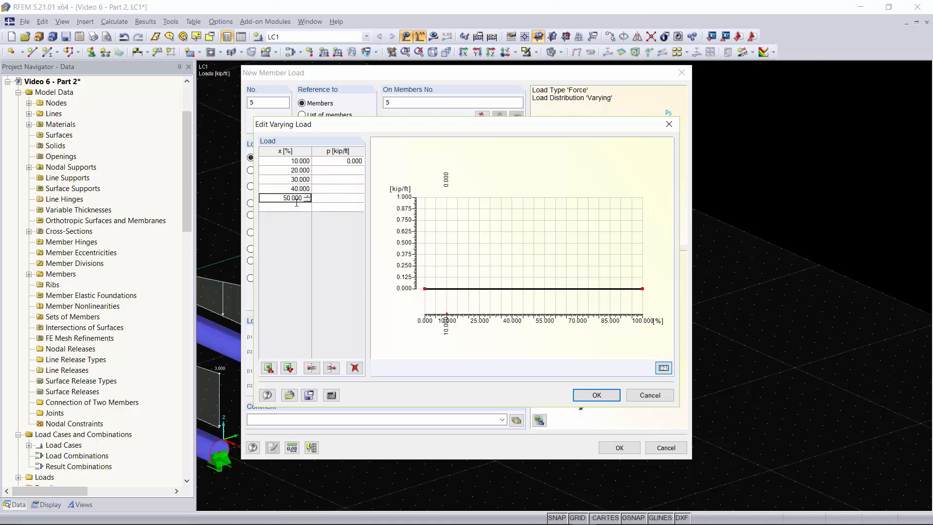
{"action": "left_click", "coordinate": [297, 207]}
{"action": "left_click", "coordinate": [297, 217]}
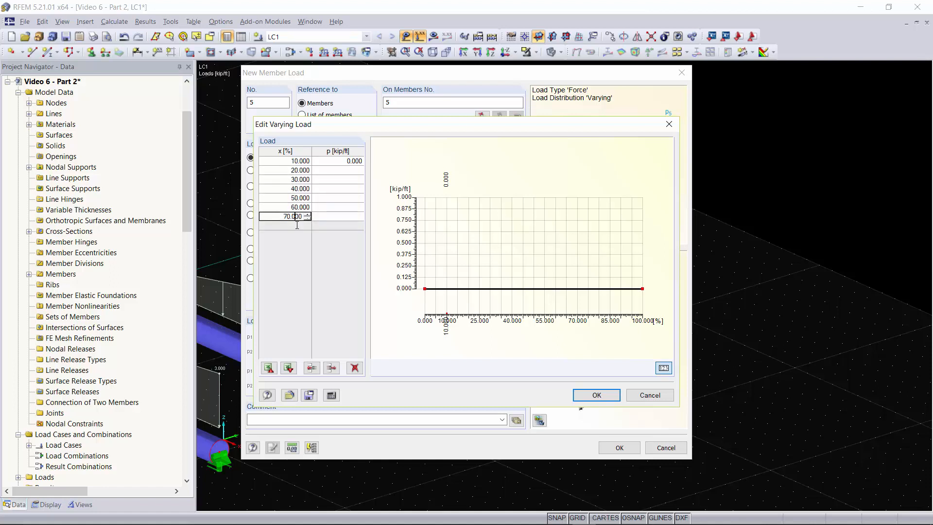
{"action": "left_click", "coordinate": [297, 225]}
{"action": "left_click", "coordinate": [297, 235]}
{"action": "left_click", "coordinate": [296, 244]}
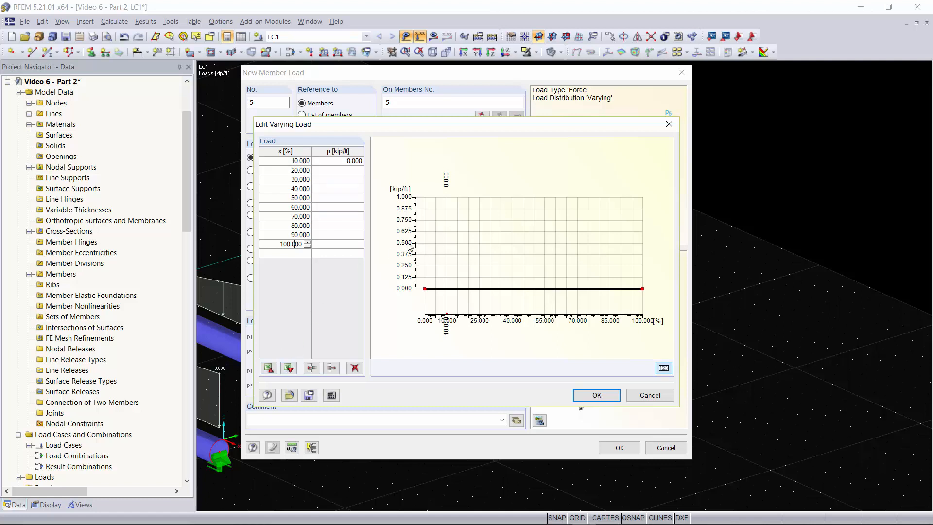
Step: Enter p values from -1.000 kip/ft at 10 % to -3.250 kip/ft at 100 % in -0.250 increments and apply the varying load
{"action": "left_click", "coordinate": [351, 159]}
{"action": "key", "text": "BackSpace"}
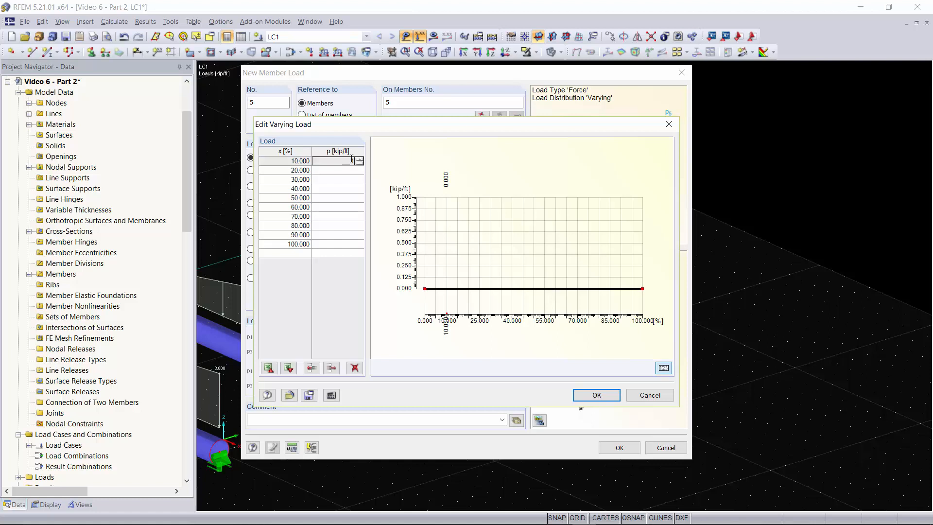
{"action": "type", "text": "-1"}
{"action": "key", "text": "Return"}
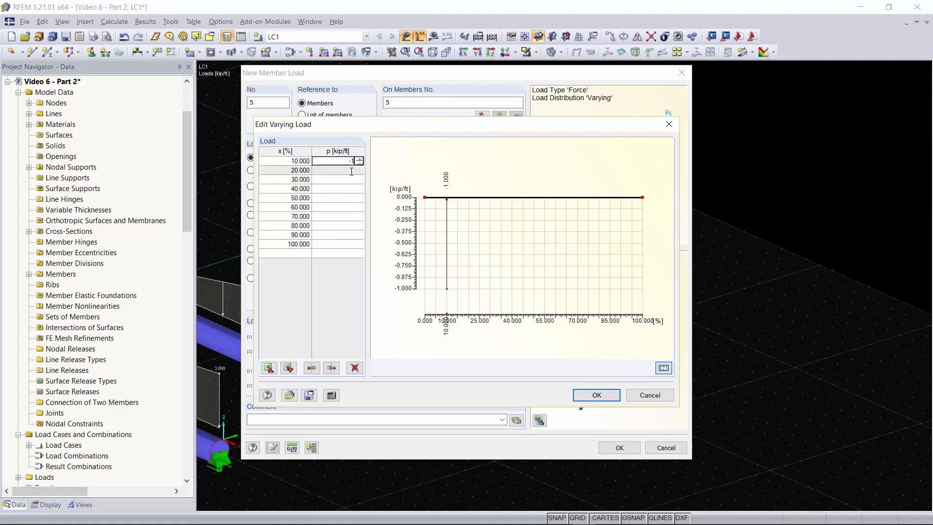
{"action": "left_click", "coordinate": [351, 170]}
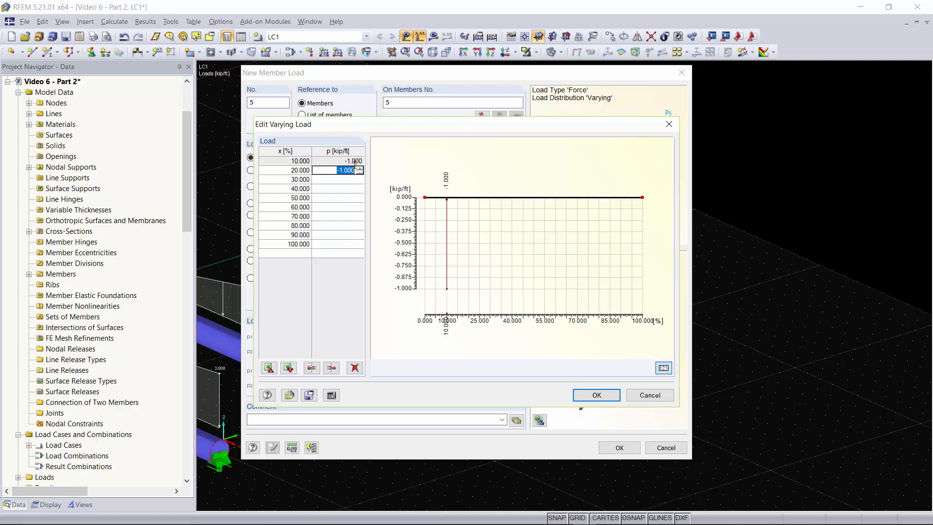
{"action": "key", "text": "BackSpace"}
{"action": "key", "text": "Return"}
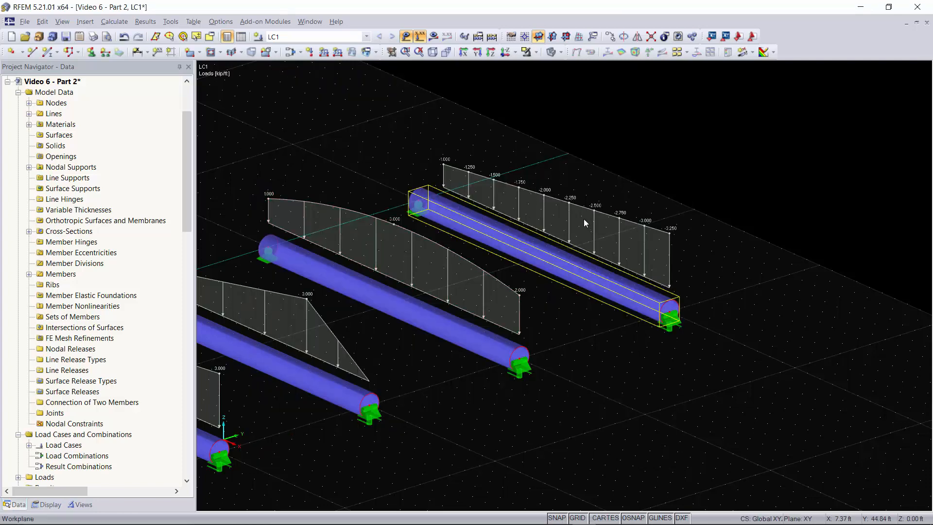
Step: Reopen the fifth beam's varying load to review its table of positions and load values
{"action": "middle_click_drag", "start_coordinate": [384, 142], "coordinate": [360, 135], "text": "ctrl"}
{"action": "right_click", "coordinate": [359, 136]}
{"action": "left_click", "coordinate": [538, 139]}
{"action": "double_click", "coordinate": [560, 204]}
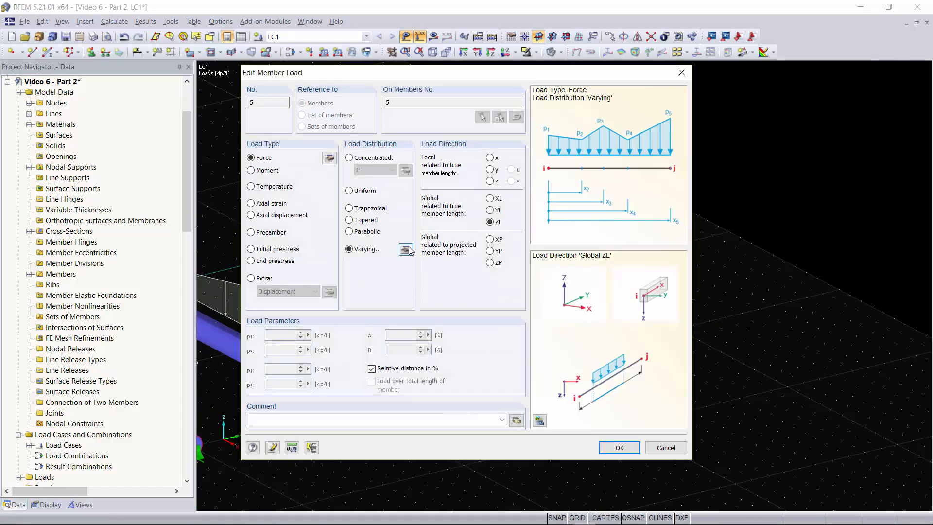
{"action": "left_click", "coordinate": [406, 249]}
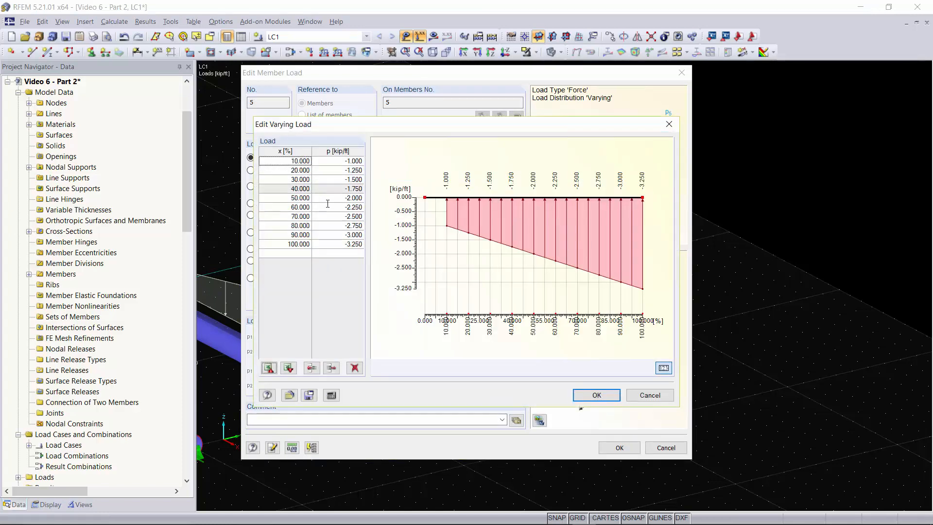
{"action": "left_click", "coordinate": [593, 395]}
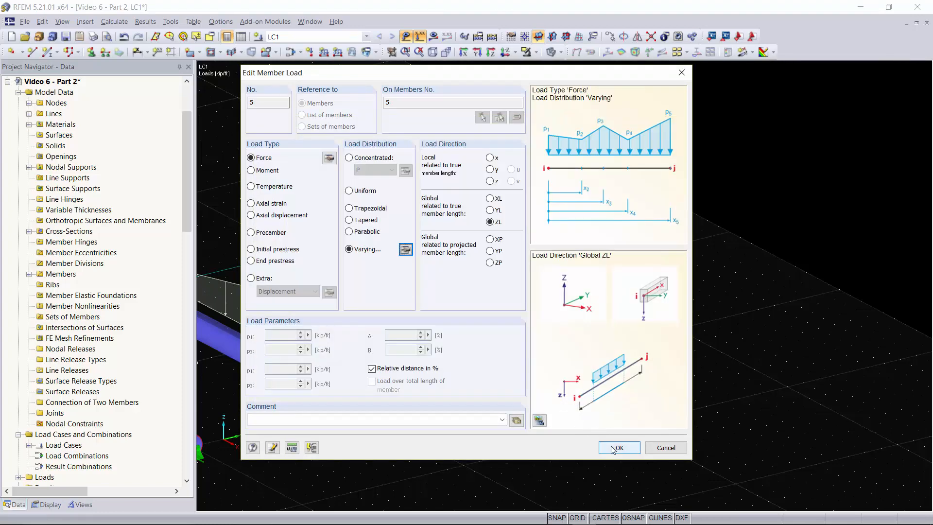
{"action": "left_click", "coordinate": [613, 446]}
Step: Calculate load case LC1 and display the global deformations u of all five beams
{"action": "scroll", "coordinate": [387, 163], "scroll_direction": "down", "scroll_amount": 2}
{"action": "middle_click_drag", "start_coordinate": [492, 113], "coordinate": [413, 223], "text": "ctrl"}
{"action": "right_click", "coordinate": [413, 222]}
{"action": "middle_click_drag", "start_coordinate": [285, 168], "coordinate": [508, 156]}
{"action": "scroll", "coordinate": [469, 112], "scroll_direction": "down", "scroll_amount": 1}
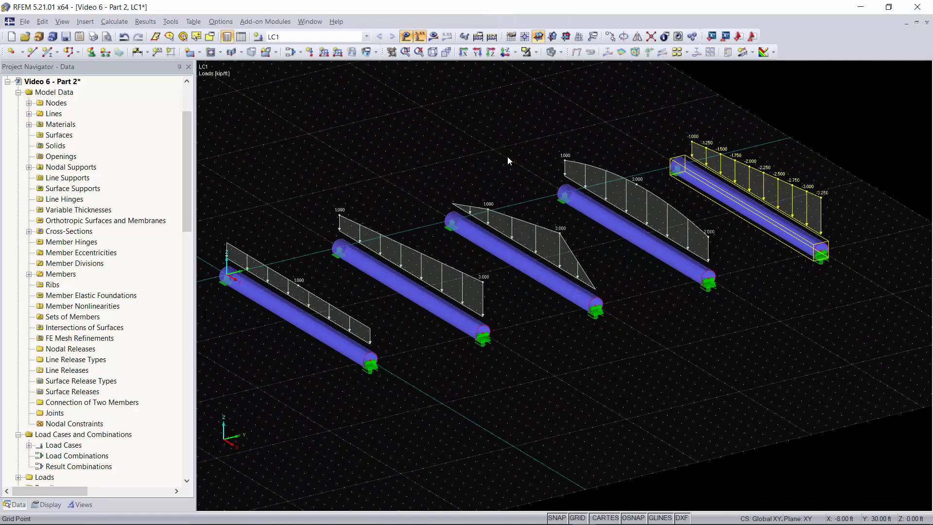
{"action": "scroll", "coordinate": [780, 243], "scroll_direction": "down", "scroll_amount": 1}
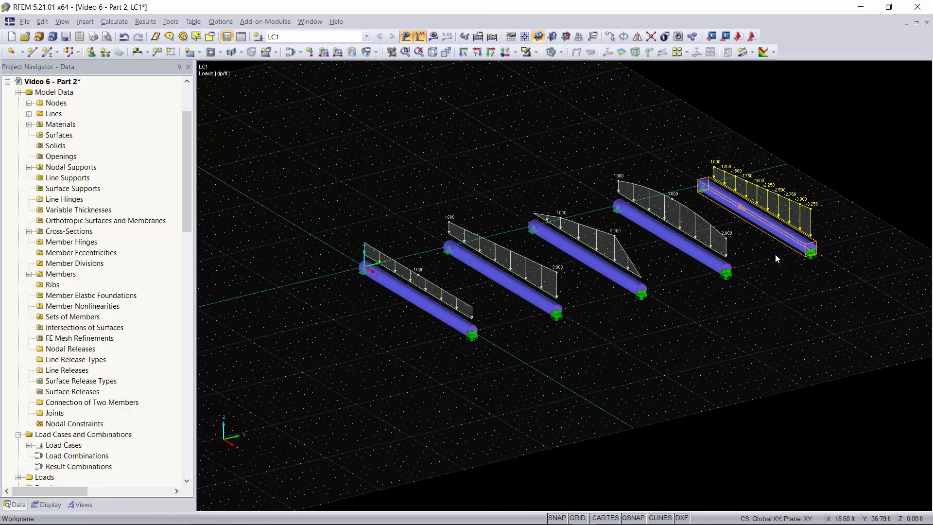
{"action": "middle_click_drag", "start_coordinate": [775, 254], "coordinate": [711, 291]}
{"action": "left_click", "coordinate": [492, 37]}
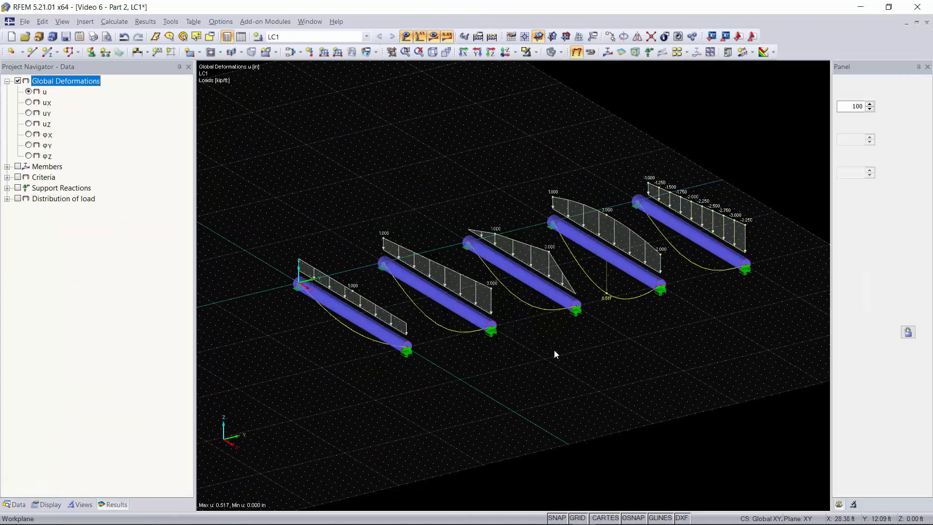
{"action": "mouse_move", "coordinate": [556, 355]}
{"action": "middle_mouse_down", "text": "ctrl"}
{"action": "mouse_move", "coordinate": [615, 309]}
{"action": "mouse_move", "coordinate": [554, 357]}
{"action": "middle_mouse_up", "text": "ctrl"}
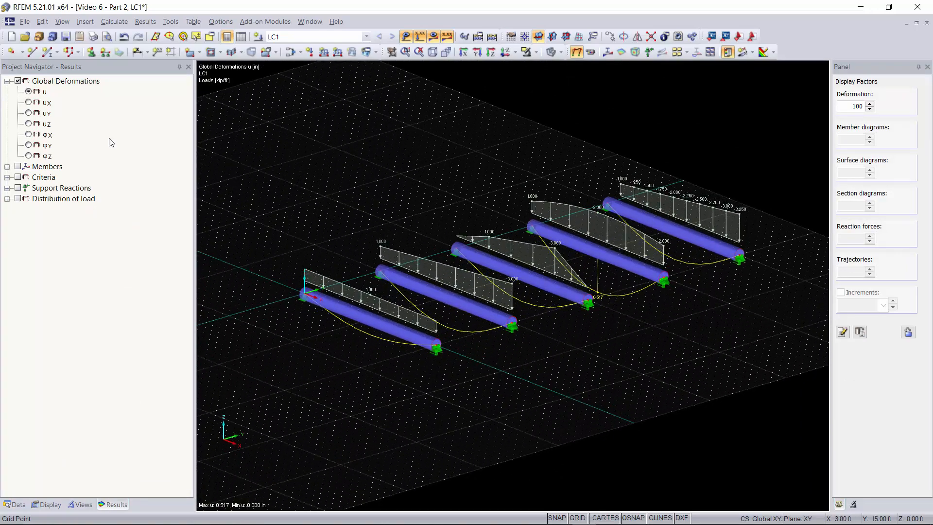
Step: Display the member internal forces, checking the N, Vy and Mz diagrams before examining bending moment My on all beams
{"action": "left_click", "coordinate": [18, 167]}
{"action": "left_click", "coordinate": [39, 263]}
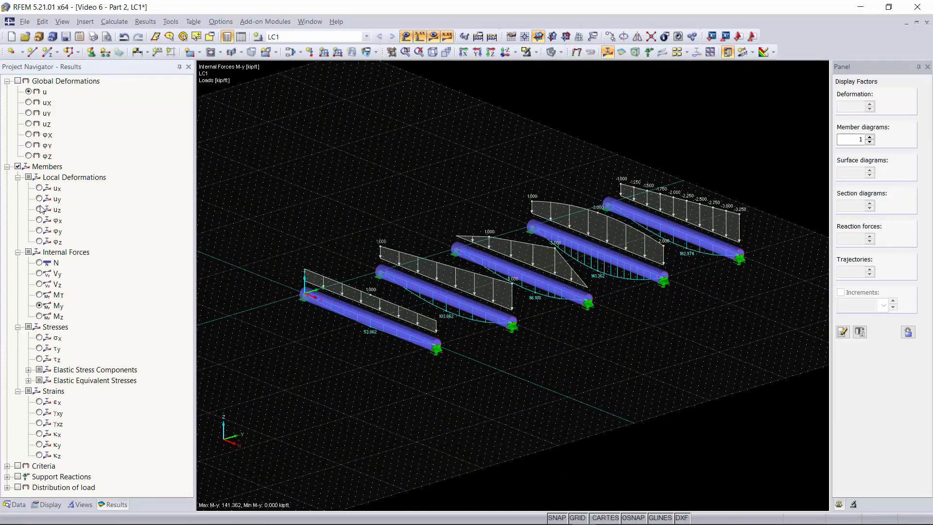
{"action": "left_click", "coordinate": [40, 273]}
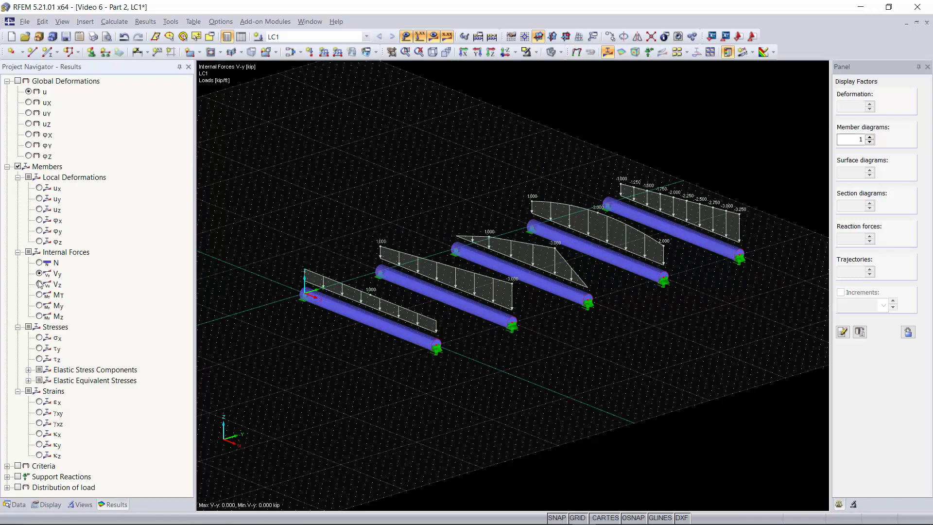
{"action": "left_click", "coordinate": [39, 317]}
{"action": "left_click", "coordinate": [58, 306]}
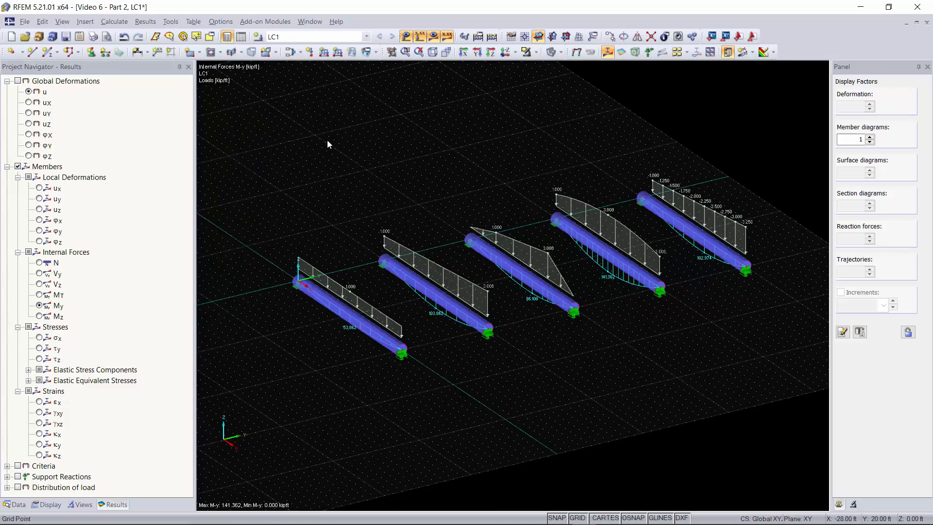
{"action": "middle_click_drag", "start_coordinate": [541, 387], "coordinate": [498, 134], "text": "ctrl"}
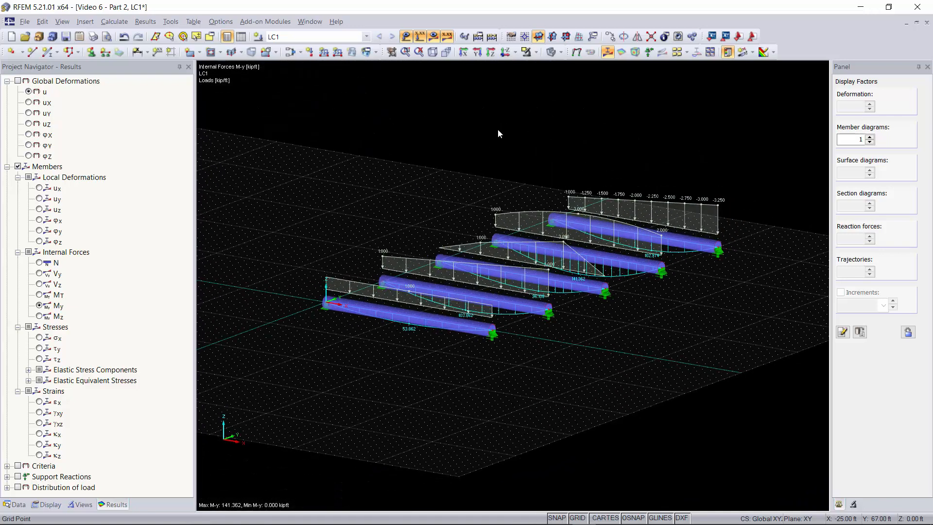